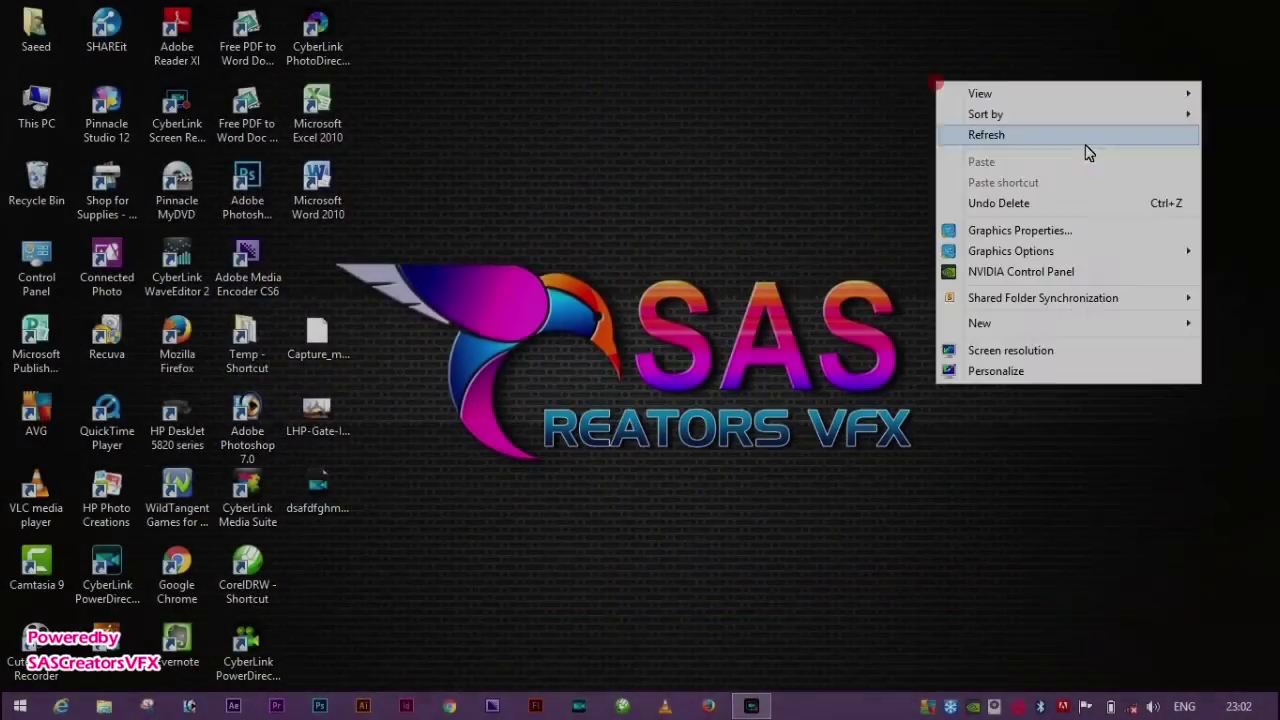
- Launch Adobe Photoshop 7.0 from its desktop shortcut
{"action": "left_click", "coordinate": [1090, 140]}
{"action": "double_click", "coordinate": [250, 425]}
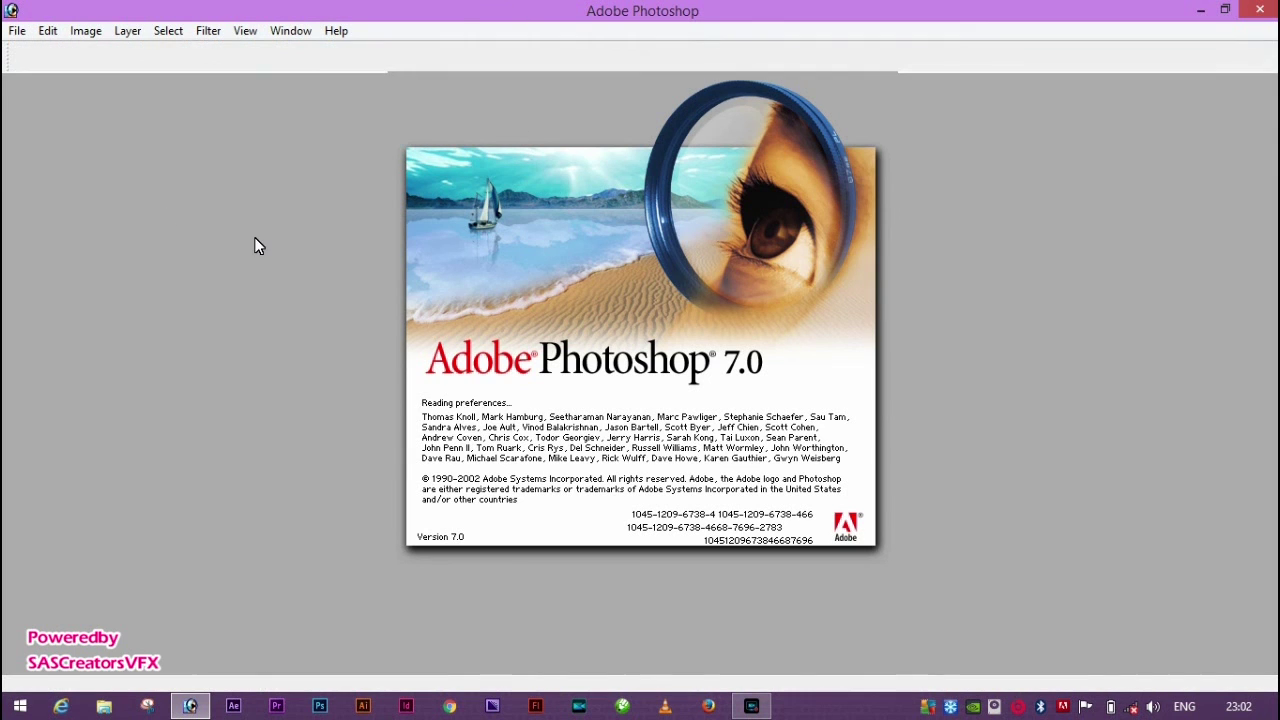
- Create a new blank document from a preset canvas size, with its window maximized
{"action": "left_click", "coordinate": [17, 30]}
{"action": "left_click", "coordinate": [40, 49]}
{"action": "left_click", "coordinate": [640, 280]}
{"action": "left_click", "coordinate": [600, 340]}
{"action": "left_click", "coordinate": [795, 234]}
{"action": "left_click", "coordinate": [947, 93]}
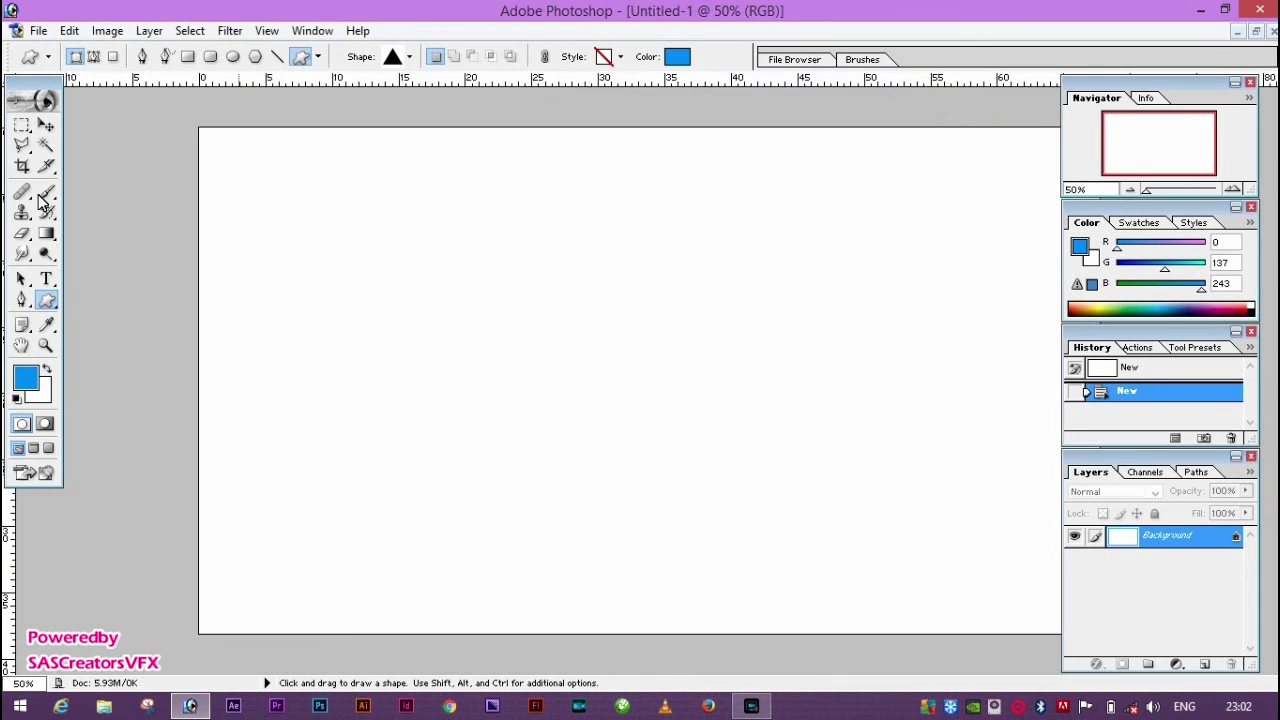
- Draw a blue circle near the top-left of the canvas and rasterize its layer
{"action": "left_click_drag", "start_coordinate": [57, 289], "coordinate": [101, 339]}
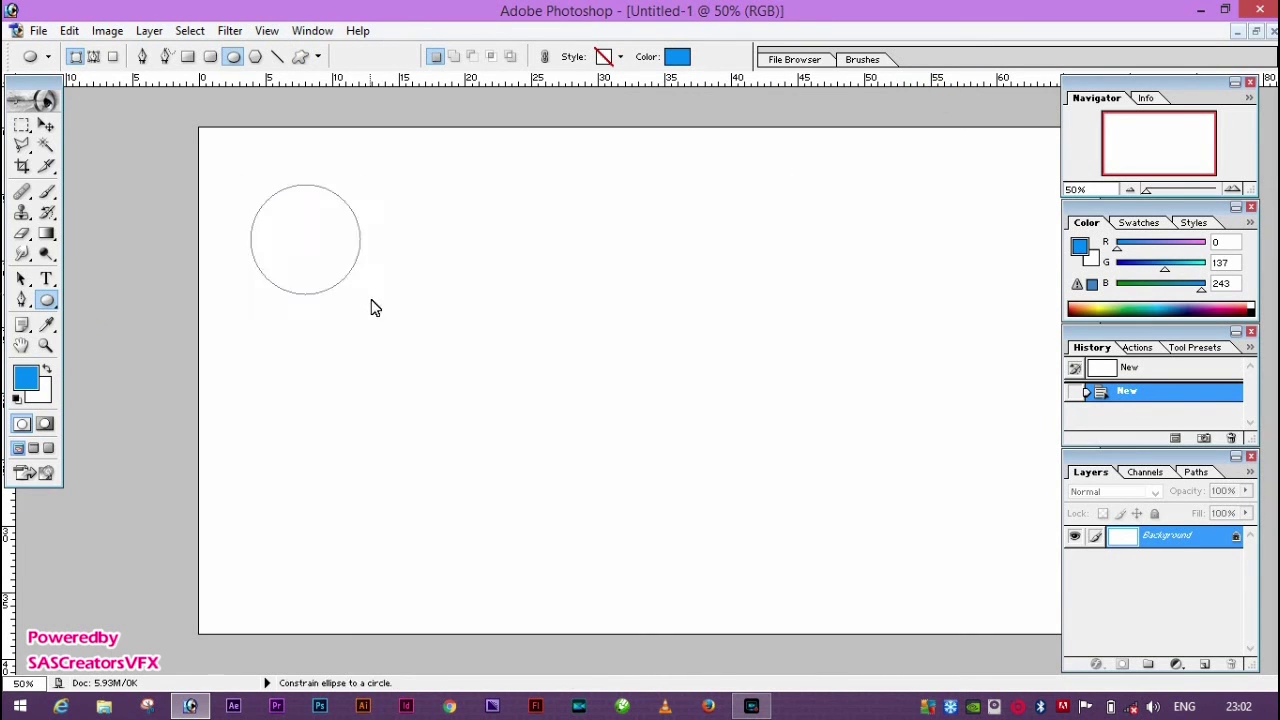
{"action": "left_click_drag", "start_coordinate": [371, 307], "coordinate": [371, 307]}
{"action": "right_click", "coordinate": [1100, 538]}
{"action": "left_click", "coordinate": [1177, 433]}
- Add a custom-shape triangle filled white
{"action": "right_click", "coordinate": [46, 300]}
{"action": "left_click", "coordinate": [120, 391]}
{"action": "left_click", "coordinate": [411, 56]}
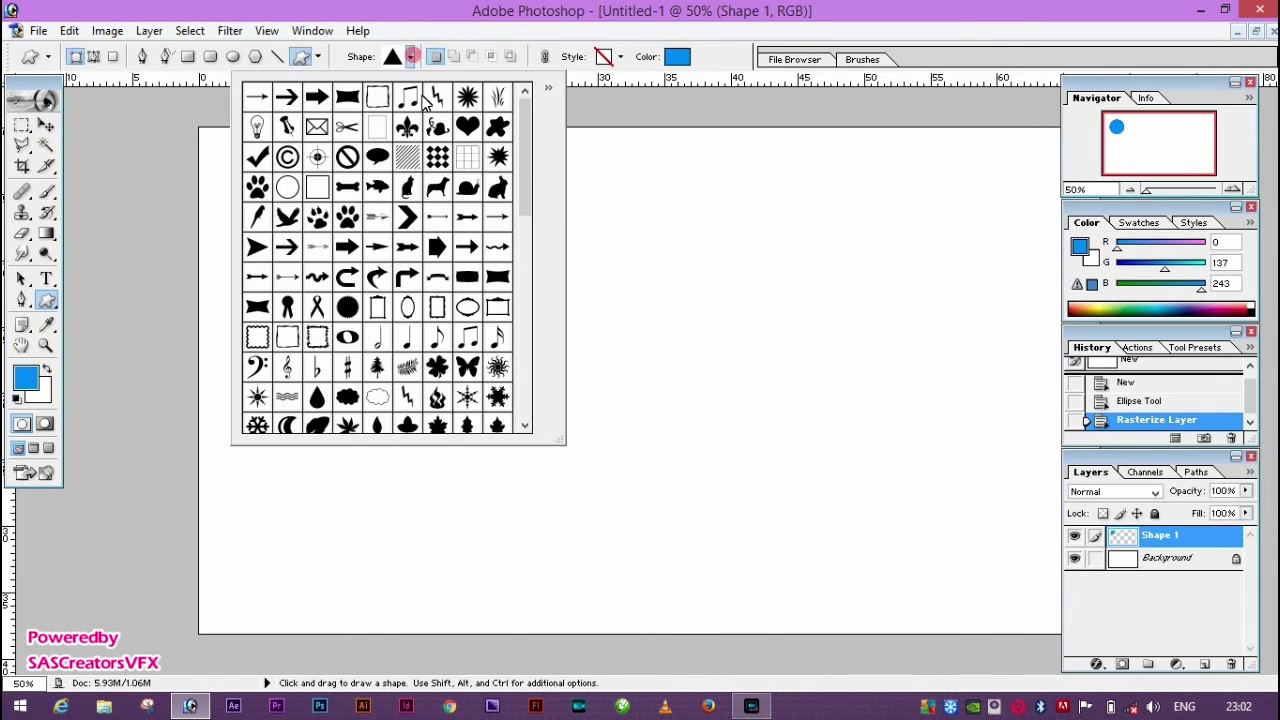
{"action": "left_click_drag", "start_coordinate": [522, 180], "coordinate": [522, 340]}
{"action": "left_click", "coordinate": [286, 238]}
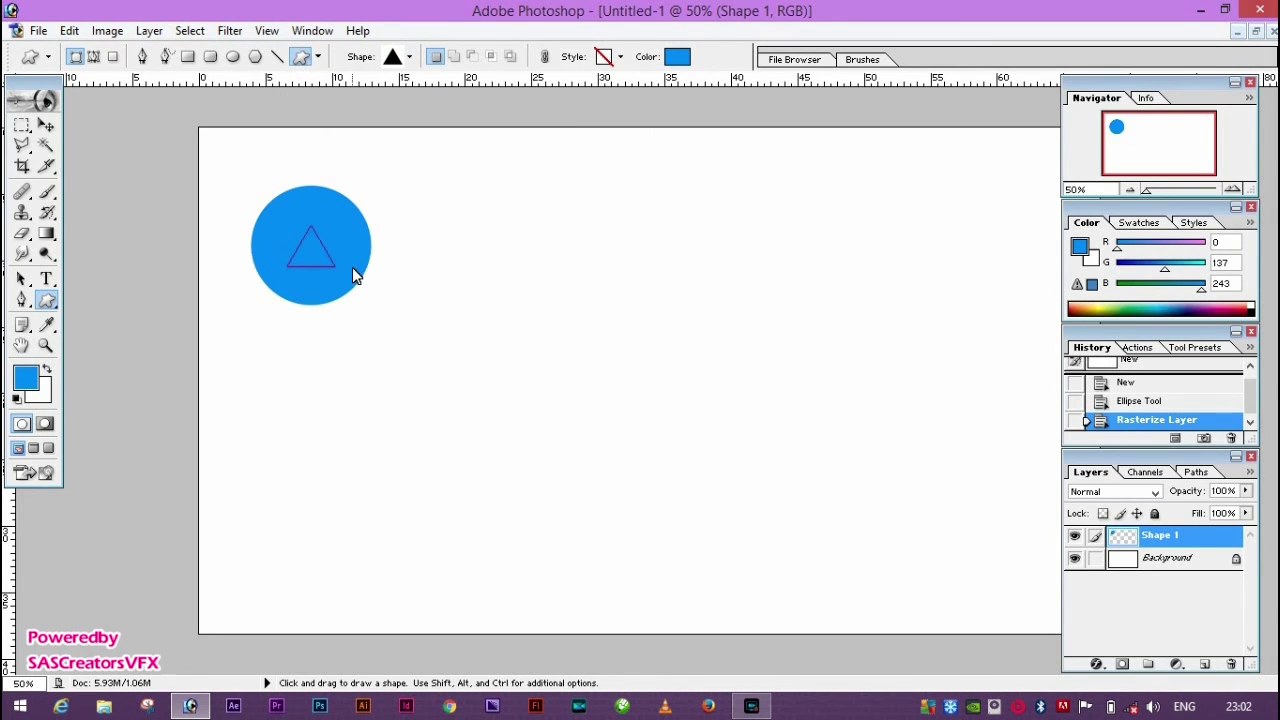
{"action": "double_click", "coordinate": [1123, 536]}
{"action": "left_click", "coordinate": [426, 249]}
{"action": "left_click", "coordinate": [826, 226]}
- Rasterize the triangle, rotate it into a play arrow, and centre it in the circle
{"action": "left_click", "coordinate": [46, 125]}
{"action": "right_click", "coordinate": [1168, 536]}
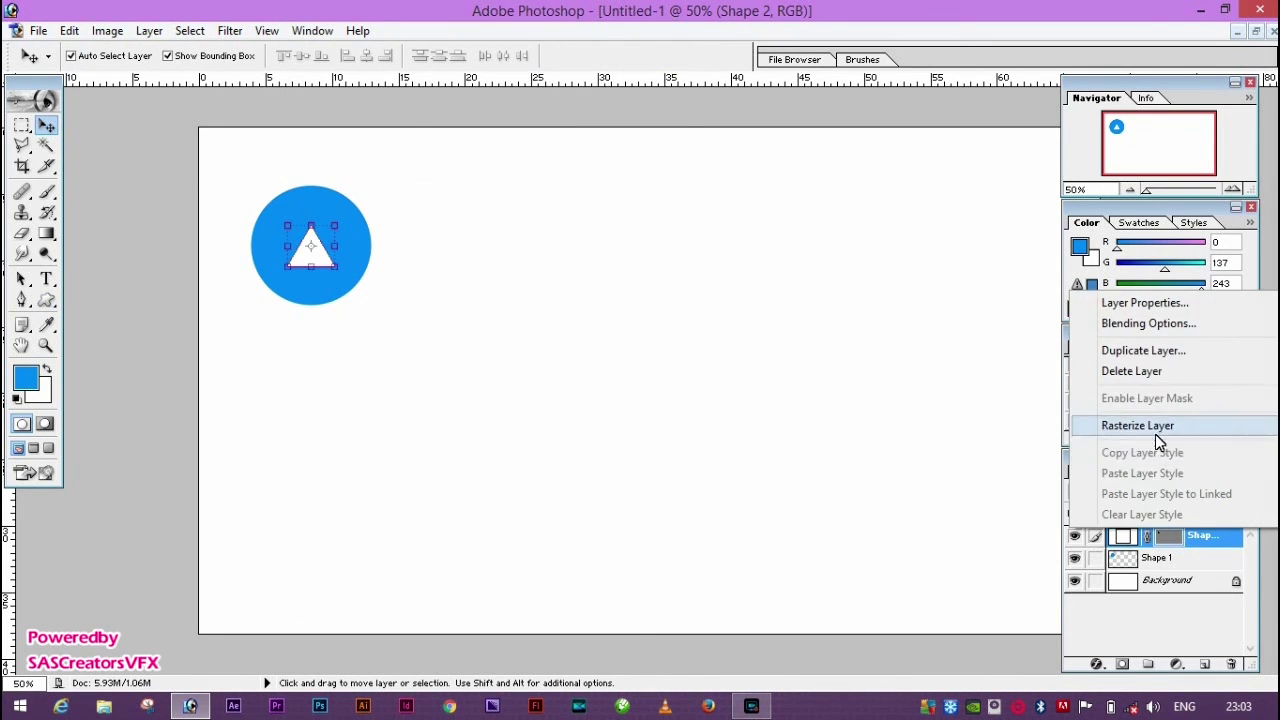
{"action": "left_click", "coordinate": [1137, 425]}
{"action": "key", "text": "ctrl+t"}
{"action": "left_click_drag", "start_coordinate": [346, 222], "coordinate": [355, 241]}
{"action": "key", "text": "Return"}
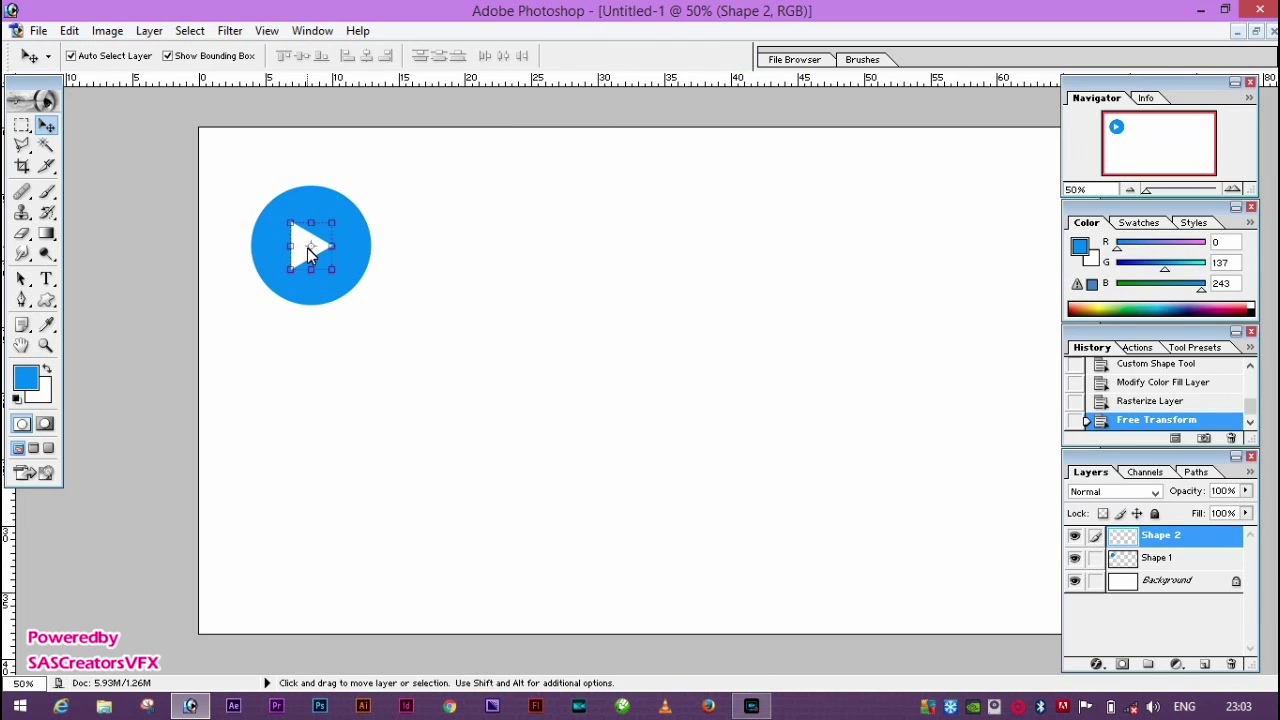
{"action": "left_click_drag", "start_coordinate": [311, 248], "coordinate": [317, 250]}
- Add the text label 'MX Player' to the right of the circle
{"action": "left_click", "coordinate": [46, 279]}
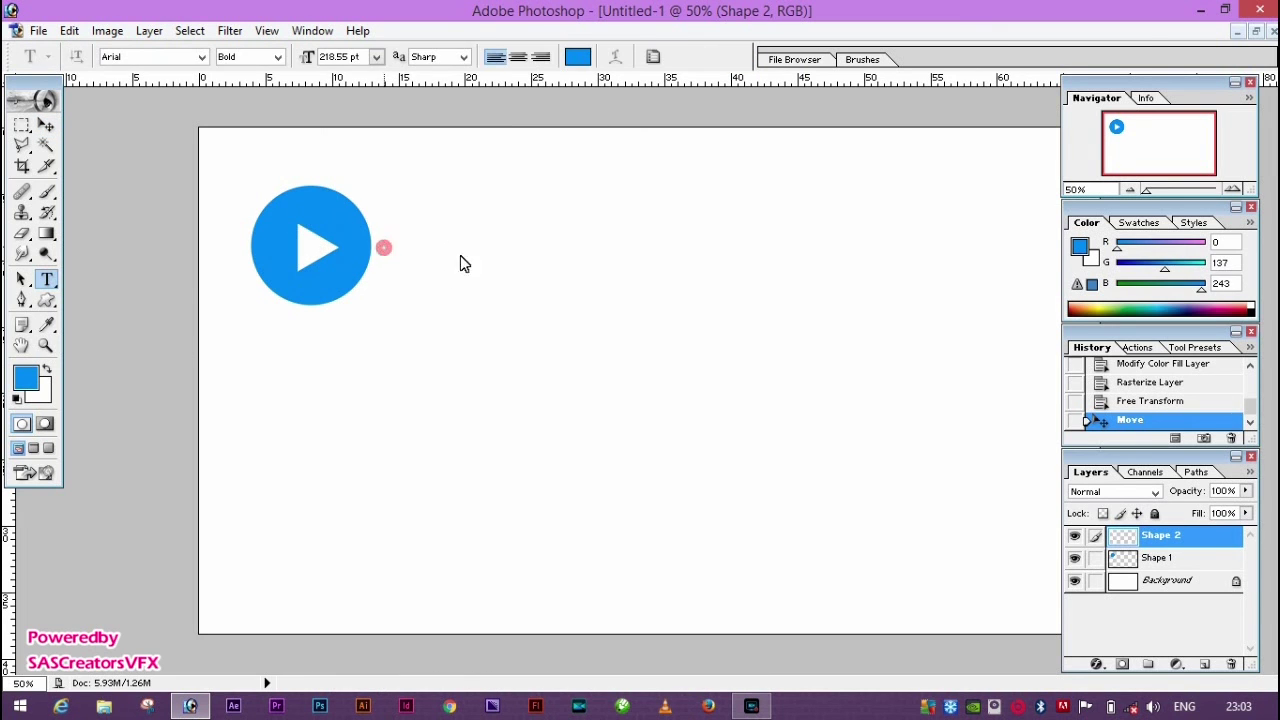
{"action": "left_click", "coordinate": [386, 248]}
{"action": "type", "text": "MX Player"}
{"action": "key", "text": "ctrl+a"}
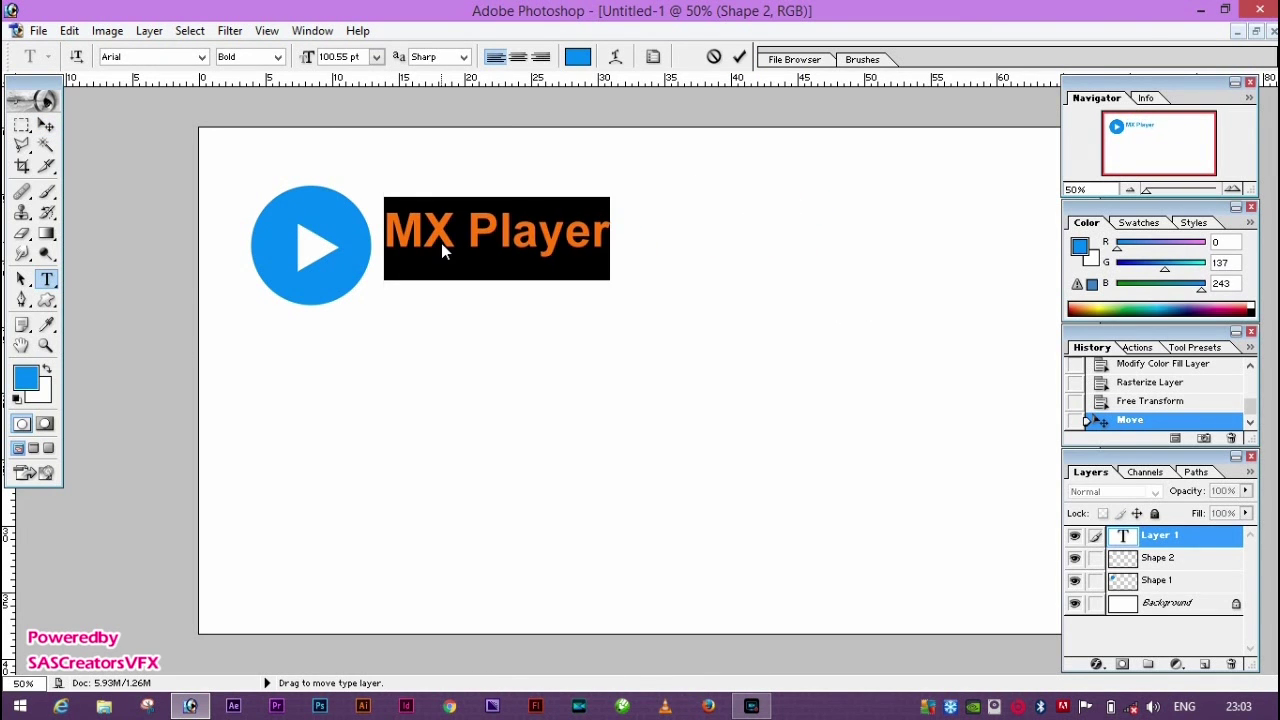
{"action": "left_click", "coordinate": [46, 300]}
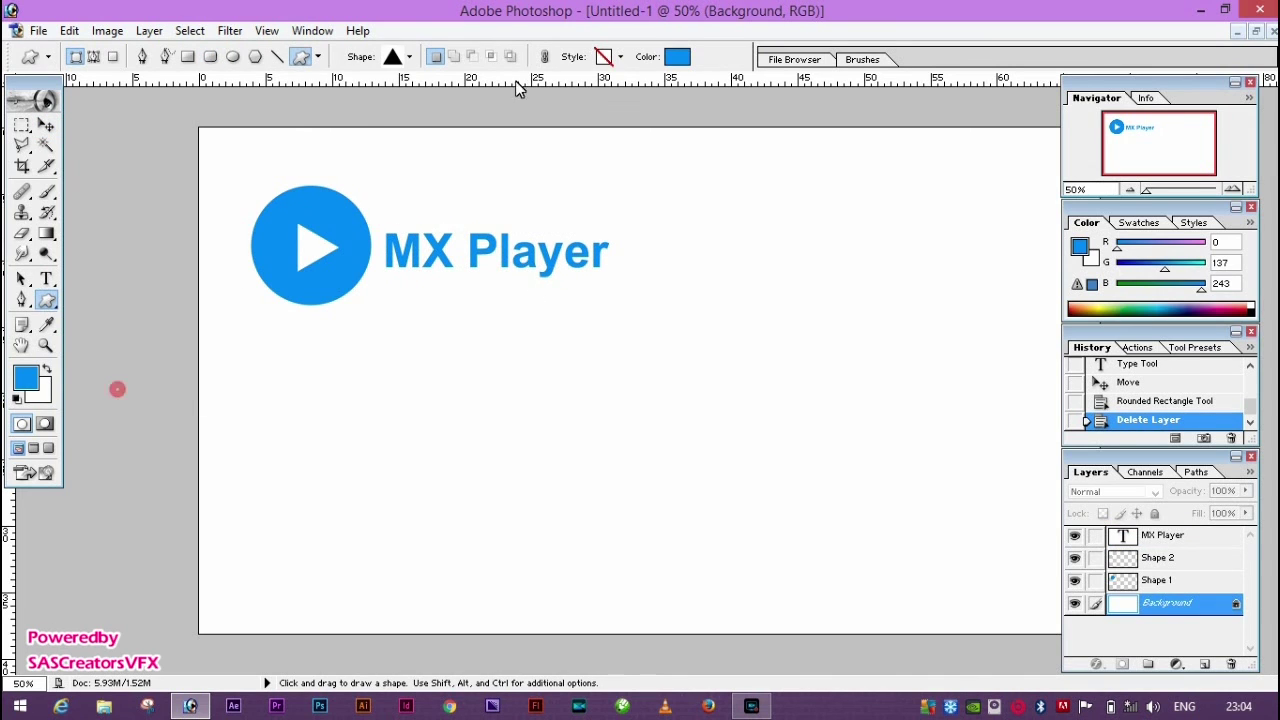
- Draw an orange-red speech-bubble shape right of MX Player and rasterize it
{"action": "left_click", "coordinate": [410, 56]}
{"action": "left_click_drag", "start_coordinate": [532, 304], "coordinate": [518, 372]}
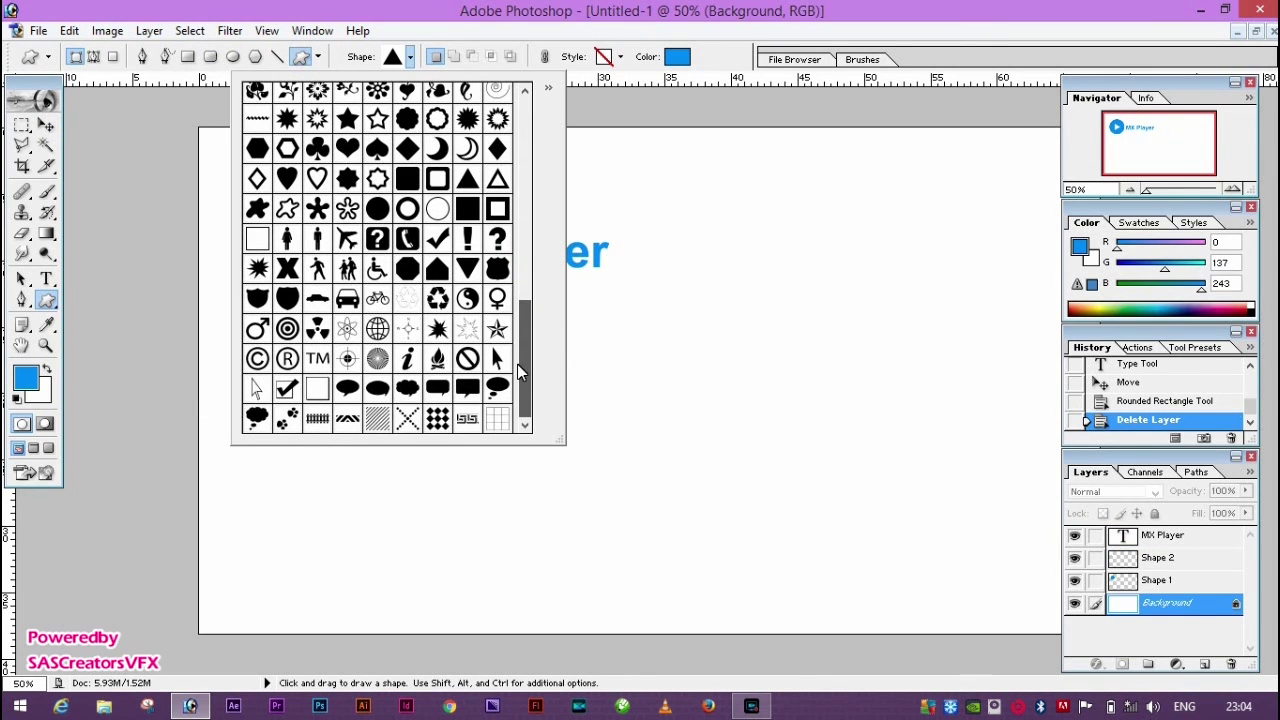
{"action": "left_click_drag", "start_coordinate": [642, 226], "coordinate": [832, 356]}
{"action": "left_click", "coordinate": [46, 300]}
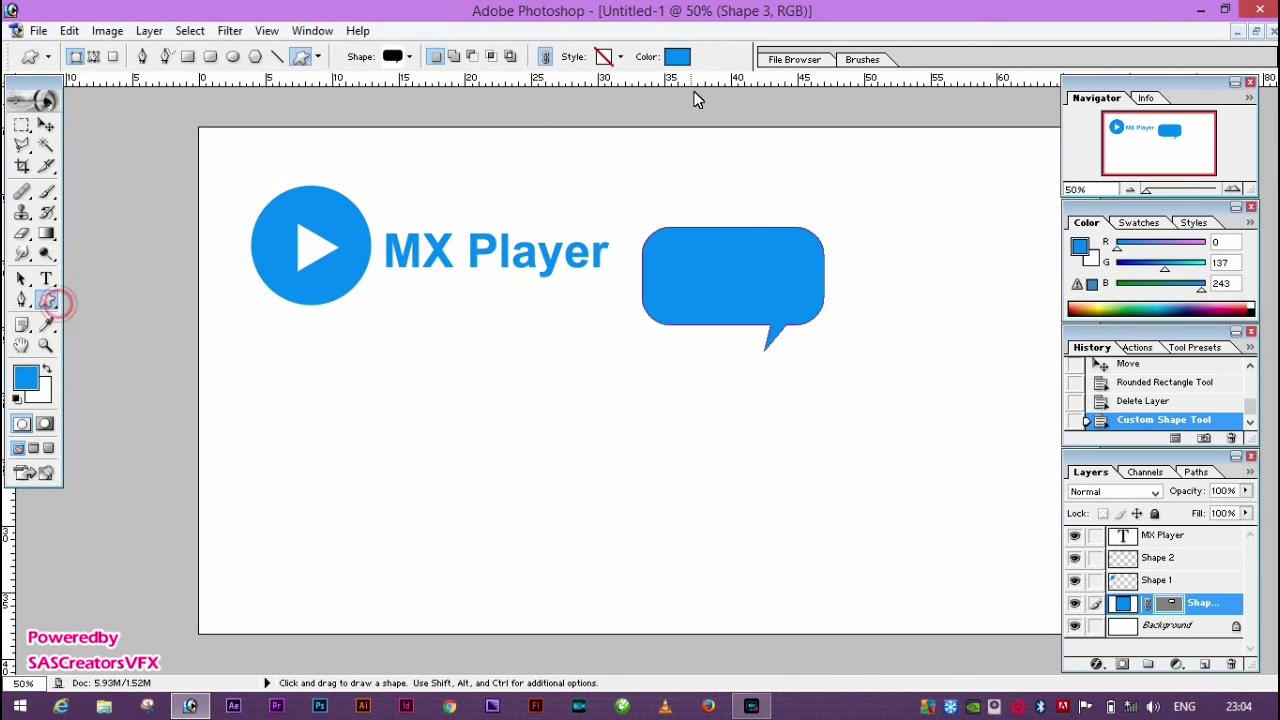
{"action": "left_click", "coordinate": [677, 56]}
{"action": "left_click", "coordinate": [686, 256]}
{"action": "left_click_drag", "start_coordinate": [686, 460], "coordinate": [686, 466]}
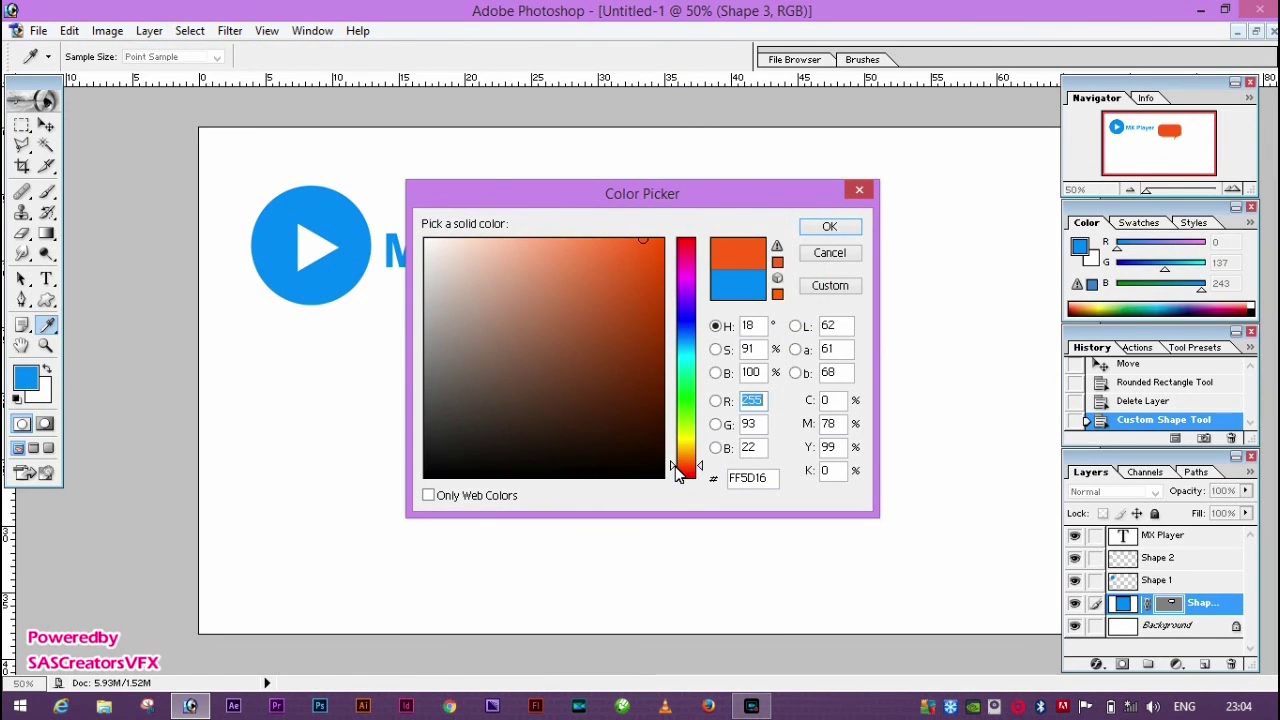
{"action": "left_click", "coordinate": [832, 228]}
{"action": "right_click", "coordinate": [1200, 602]}
{"action": "left_click", "coordinate": [1171, 513]}
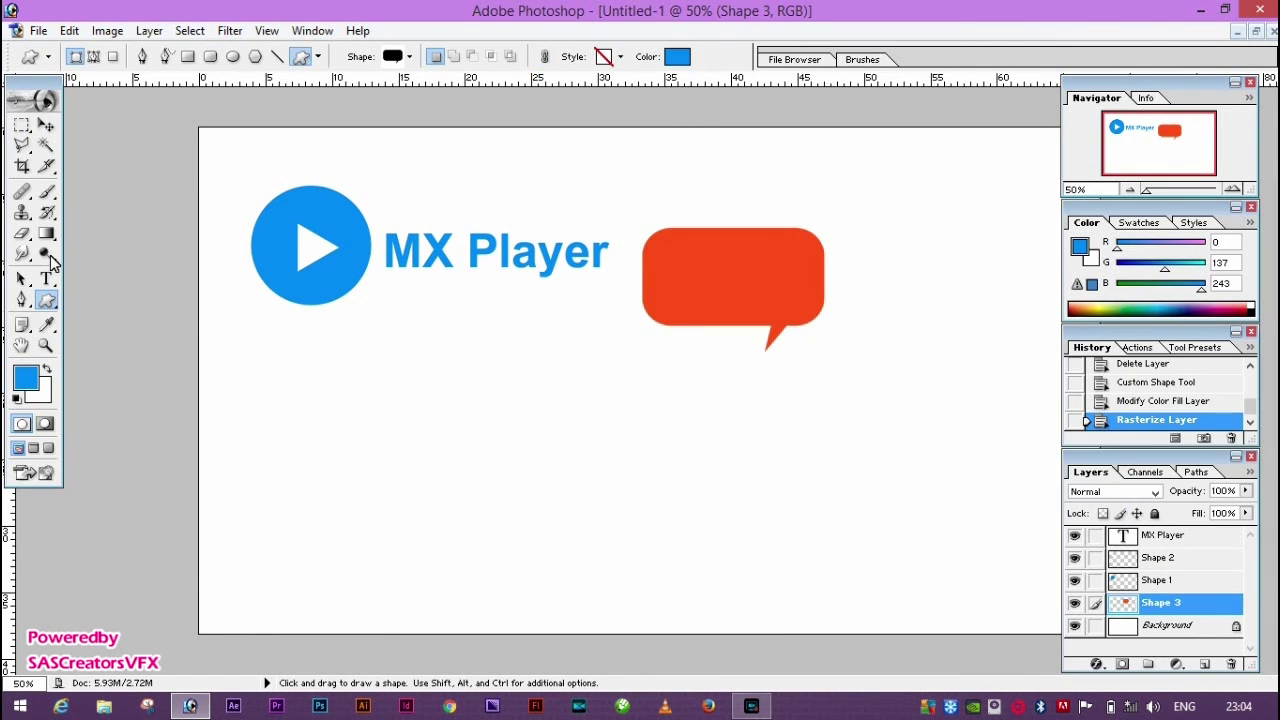
- Delete the bubble's tail with a lasso selection and move the red shape into place
{"action": "key", "text": "e"}
{"action": "key", "text": "l"}
{"action": "key", "text": "ctrl+plus"}
{"action": "left_click", "coordinate": [938, 271]}
{"action": "double_click", "coordinate": [746, 320]}
{"action": "key", "text": "Delete"}
{"action": "key", "text": "ctrl+d"}
{"action": "key", "text": "ctrl+0"}
{"action": "key", "text": "v"}
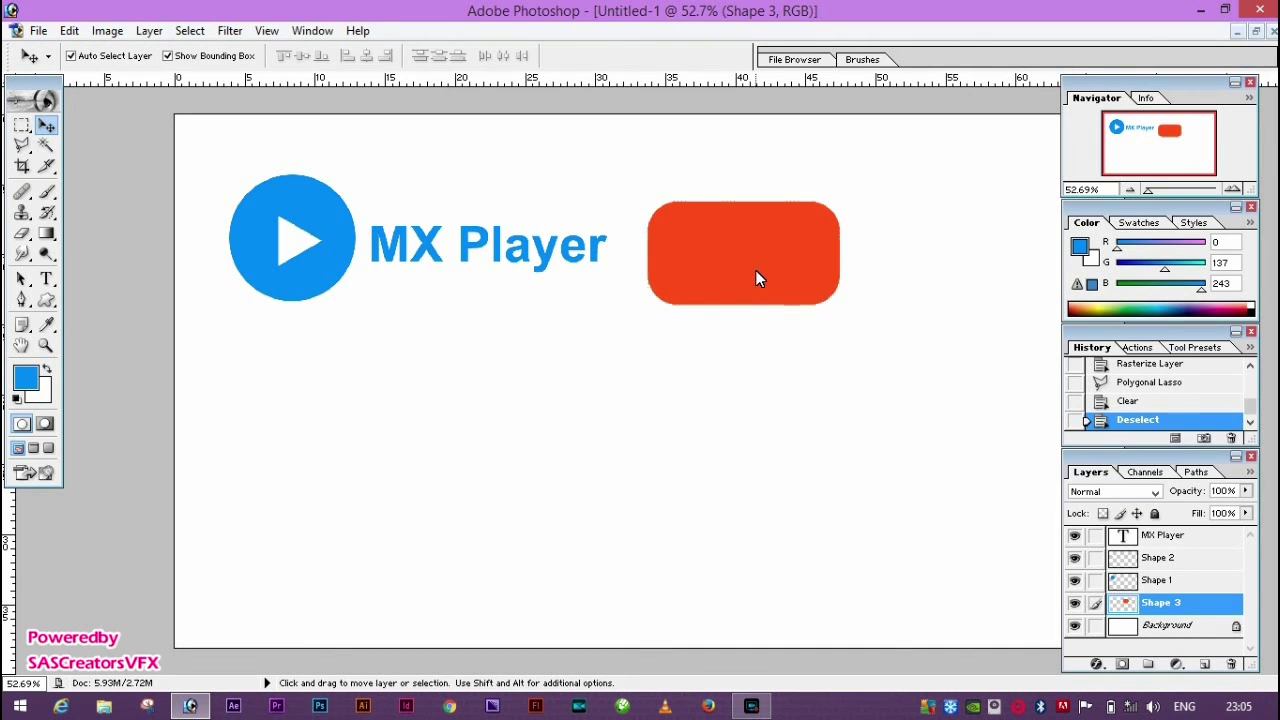
{"action": "left_click_drag", "start_coordinate": [755, 278], "coordinate": [735, 276]}
{"action": "left_click_drag", "start_coordinate": [46, 300], "coordinate": [120, 394]}
- Add a white triangle on the red shape, rasterized and rotated into a play arrow
{"action": "left_click", "coordinate": [410, 56]}
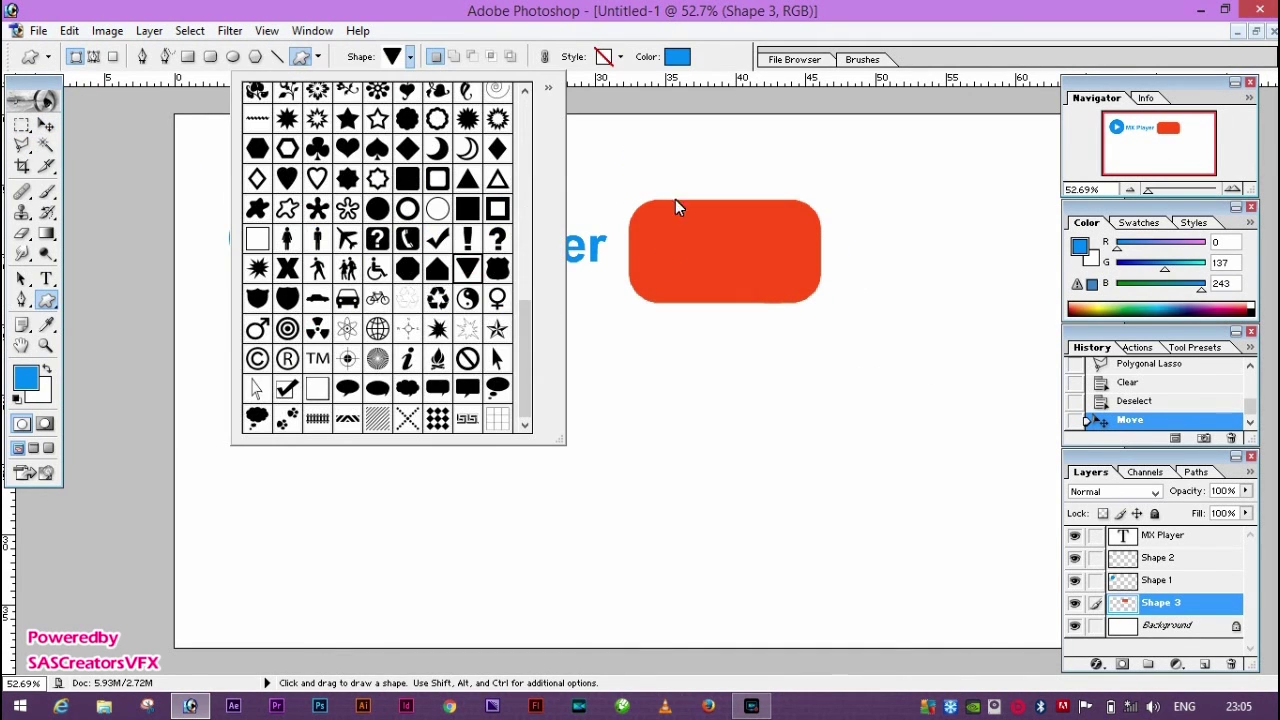
{"action": "double_click", "coordinate": [467, 178]}
{"action": "left_click_drag", "start_coordinate": [668, 224], "coordinate": [737, 286]}
{"action": "left_click", "coordinate": [677, 56]}
{"action": "left_click", "coordinate": [425, 231]}
{"action": "left_click", "coordinate": [828, 226]}
{"action": "right_click", "coordinate": [1160, 603]}
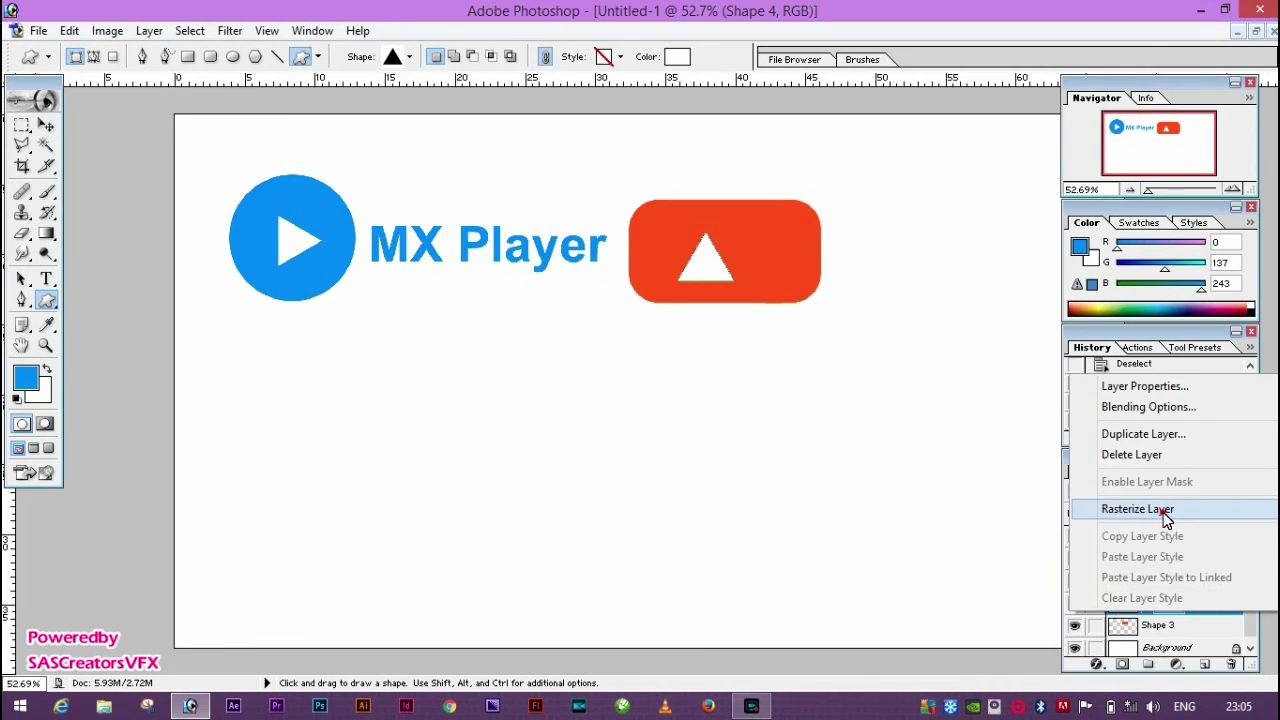
{"action": "left_click", "coordinate": [1137, 509]}
{"action": "key", "text": "v"}
{"action": "key", "text": "ctrl+t"}
{"action": "left_click_drag", "start_coordinate": [814, 357], "coordinate": [797, 362]}
{"action": "key", "text": "Return"}
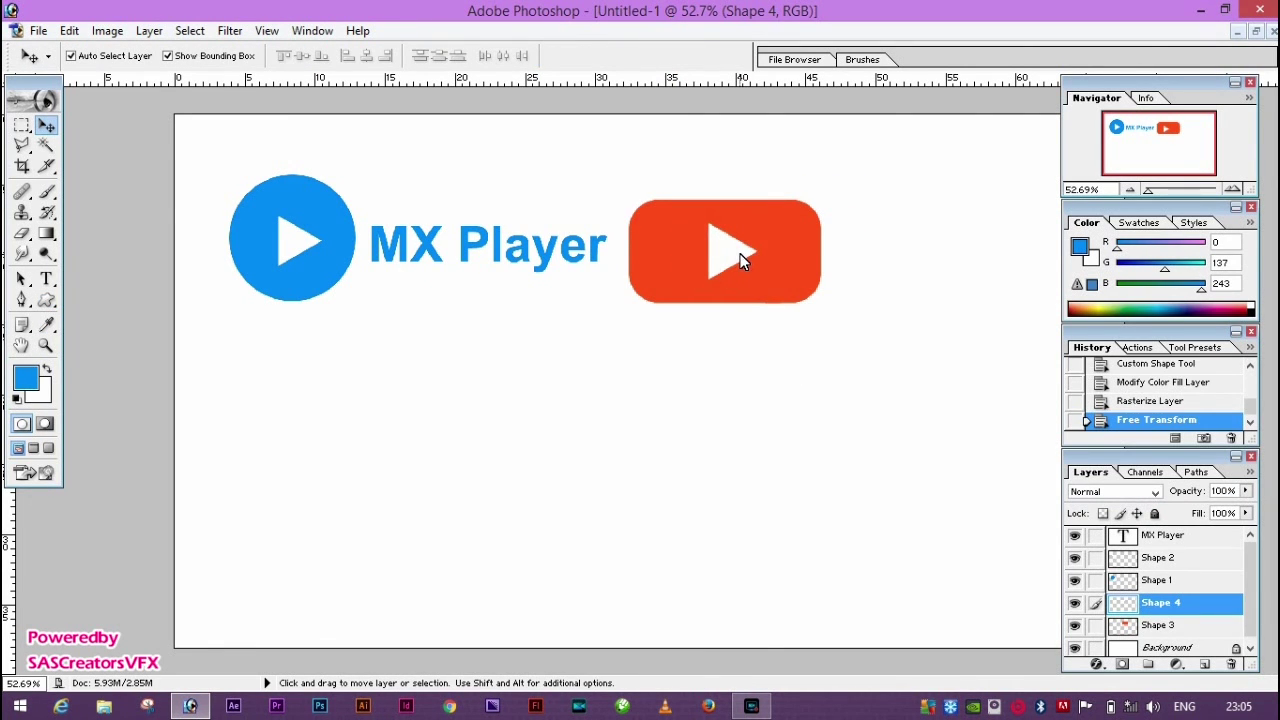
- Duplicate the MX Player text beside the red logo and change it to 'YouTube'
{"action": "left_click", "coordinate": [400, 360]}
{"action": "left_click", "coordinate": [414, 251]}
{"action": "key", "text": "ctrl+j"}
{"action": "mouse_move", "coordinate": [414, 251]}
{"action": "left_mouse_down"}
{"action": "mouse_move", "coordinate": [943, 257]}
{"action": "mouse_move", "coordinate": [893, 262]}
{"action": "left_mouse_up"}
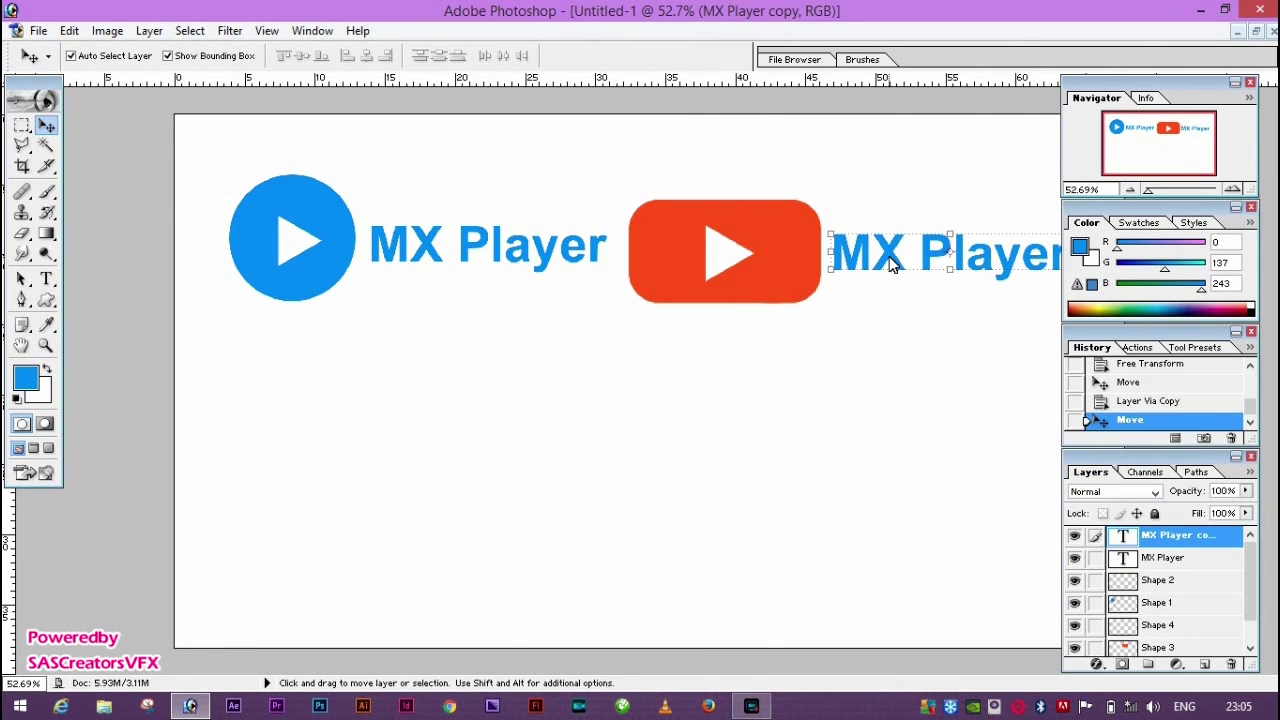
{"action": "key", "text": "t"}
{"action": "left_click", "coordinate": [883, 257]}
{"action": "key", "text": "ctrl+a"}
{"action": "type", "text": "You"}
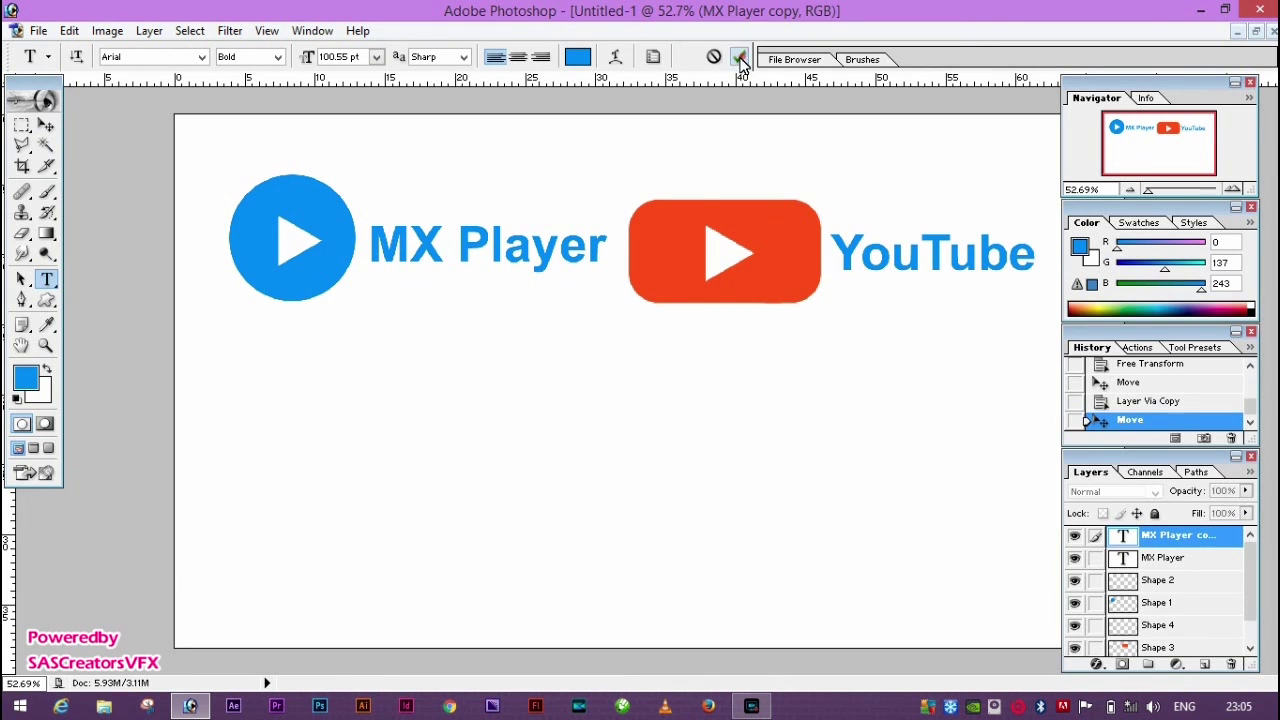
{"action": "left_click", "coordinate": [740, 58]}
{"action": "key", "text": "v"}
{"action": "left_click", "coordinate": [295, 327]}
- Draw a yellow circle below the MX Player logo
{"action": "key", "text": "u"}
{"action": "key", "text": "shift+u"}
{"action": "left_click_drag", "start_coordinate": [237, 357], "coordinate": [380, 499]}
{"action": "left_click", "coordinate": [681, 63]}
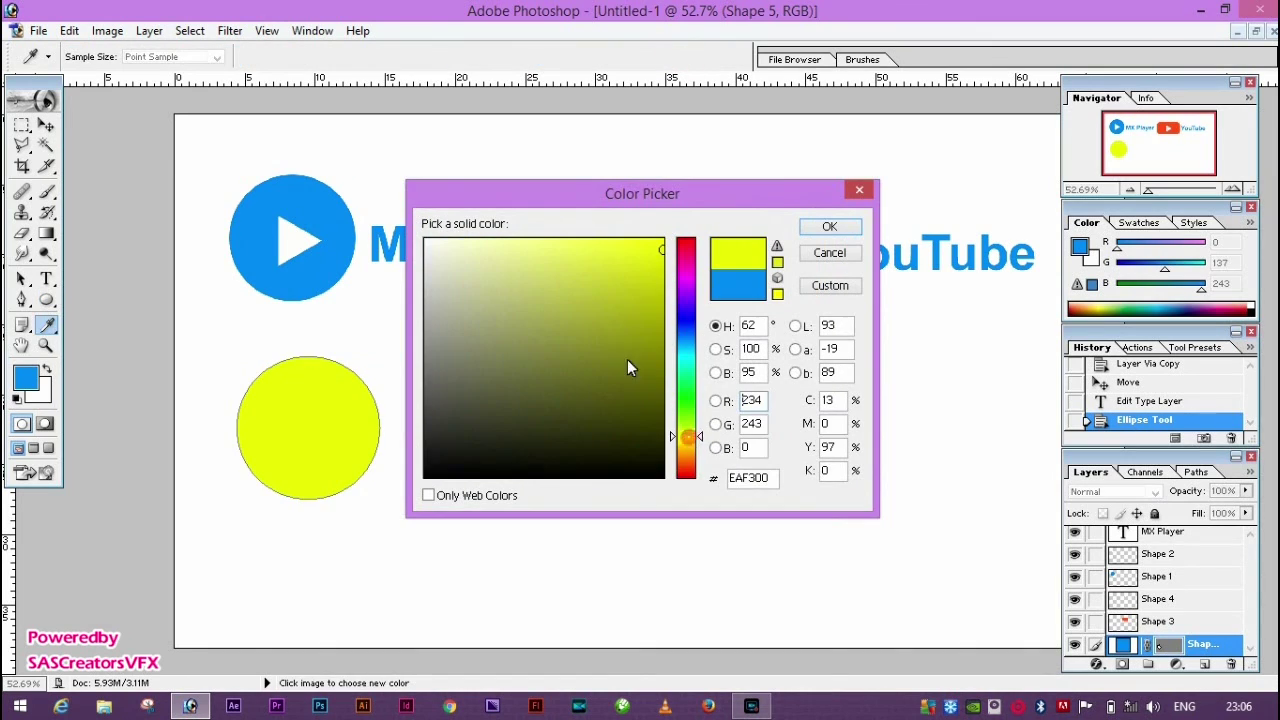
{"action": "left_click", "coordinate": [660, 270]}
{"action": "left_click", "coordinate": [777, 245]}
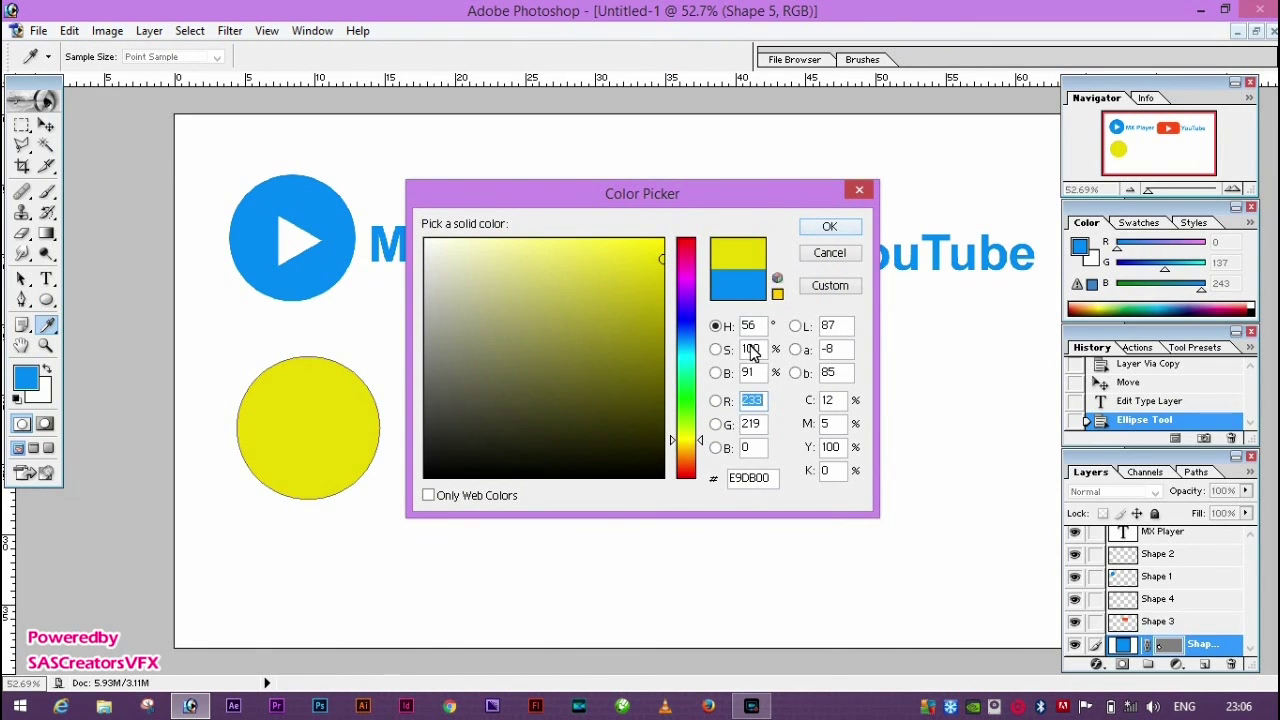
{"action": "left_click", "coordinate": [686, 443]}
{"action": "key", "text": "Return"}
{"action": "left_click", "coordinate": [46, 125]}
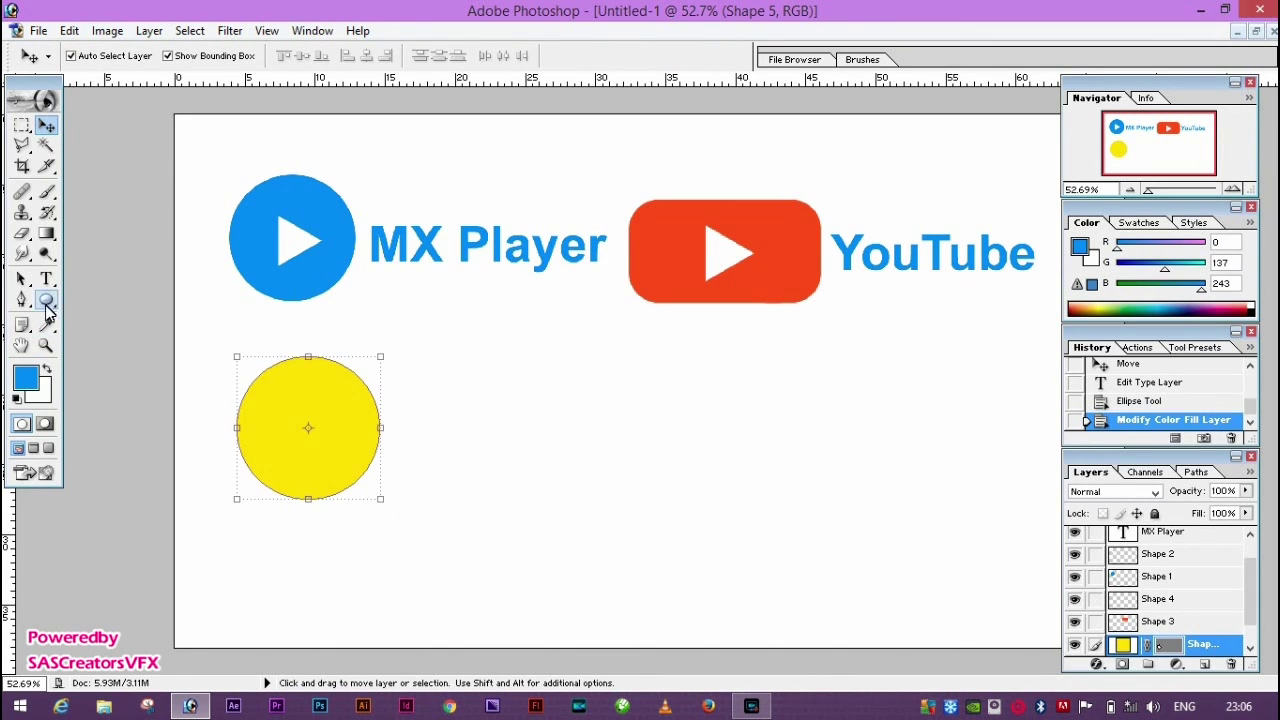
- Add a shrunken, centred copy of the circle with a blue overlay and white stroke
{"action": "key", "text": "ctrl+j"}
{"action": "mouse_move", "coordinate": [381, 357]}
{"action": "left_mouse_down"}
{"action": "mouse_move", "coordinate": [297, 434]}
{"action": "mouse_move", "coordinate": [332, 444]}
{"action": "left_mouse_up"}
{"action": "key", "text": "Return"}
{"action": "left_click", "coordinate": [1097, 664]}
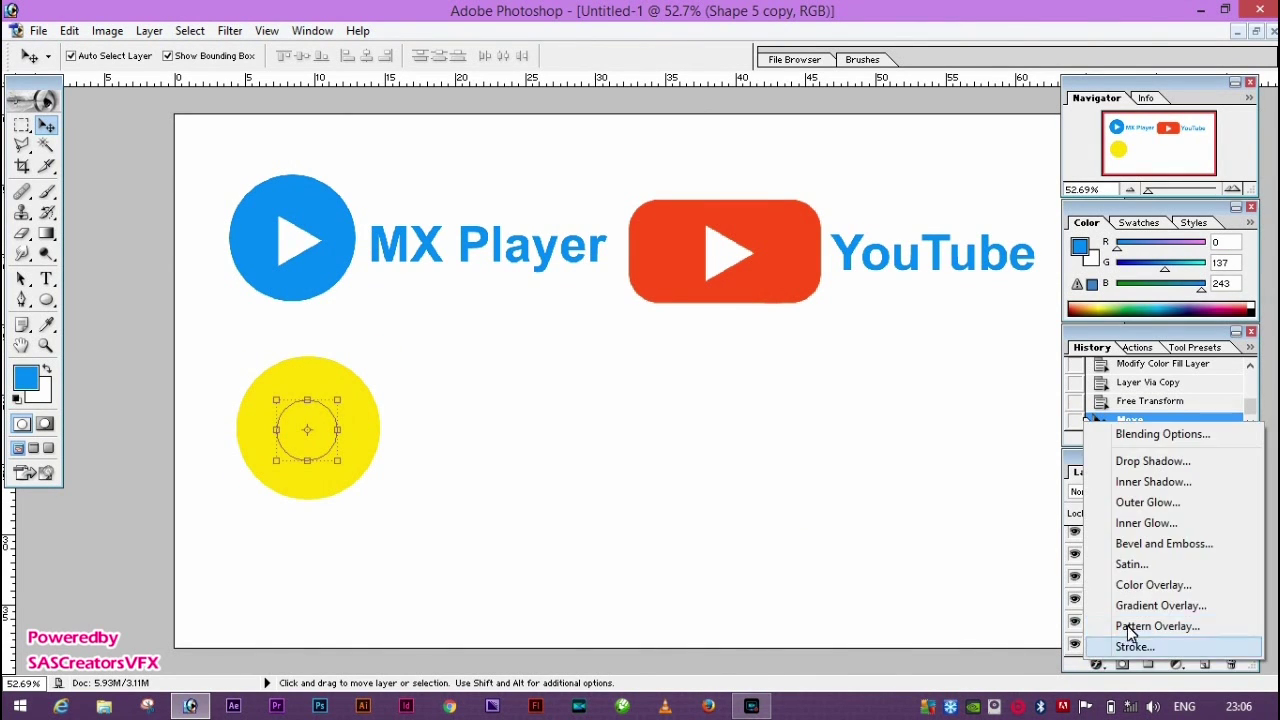
{"action": "left_click", "coordinate": [1120, 583]}
{"action": "left_click", "coordinate": [1057, 154]}
{"action": "left_click", "coordinate": [827, 223]}
{"action": "left_click", "coordinate": [757, 375]}
{"action": "left_click", "coordinate": [938, 262]}
{"action": "left_click", "coordinate": [357, 157]}
{"action": "left_click", "coordinate": [827, 223]}
{"action": "left_click", "coordinate": [1223, 128]}
- Rasterize the small blue circle layer and duplicate it
{"action": "right_click", "coordinate": [1100, 644]}
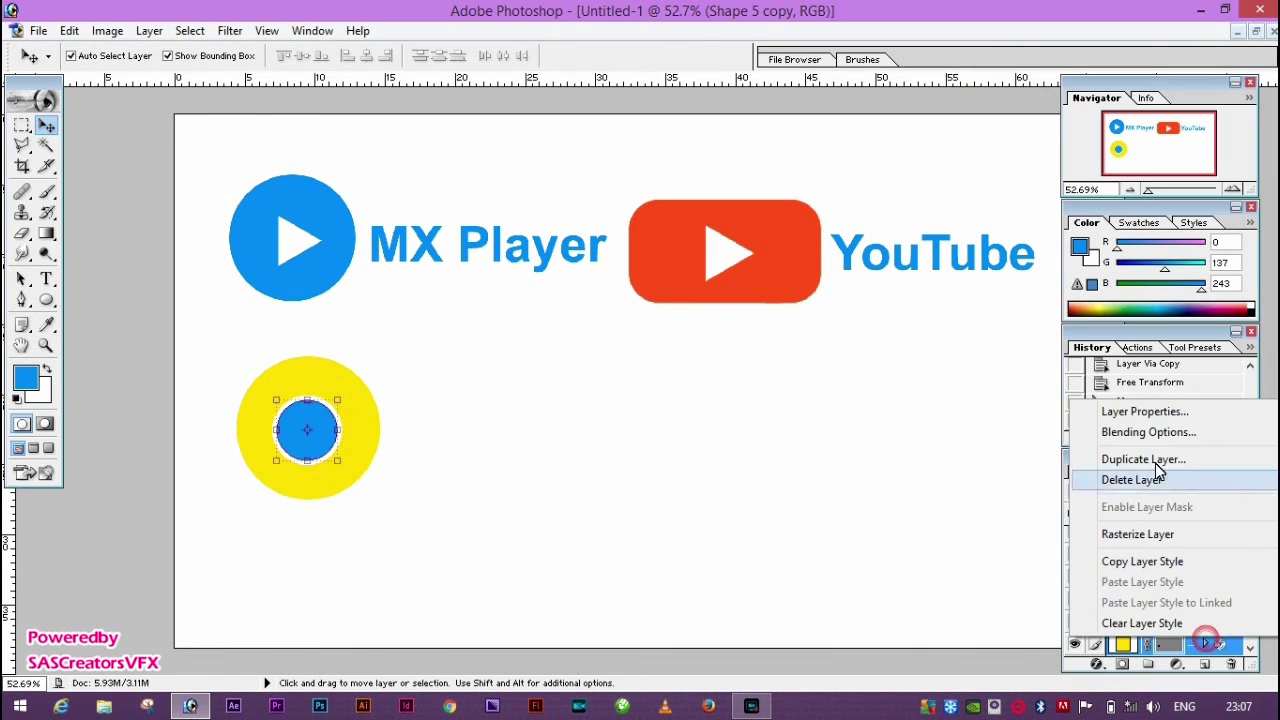
{"action": "left_click", "coordinate": [1150, 531]}
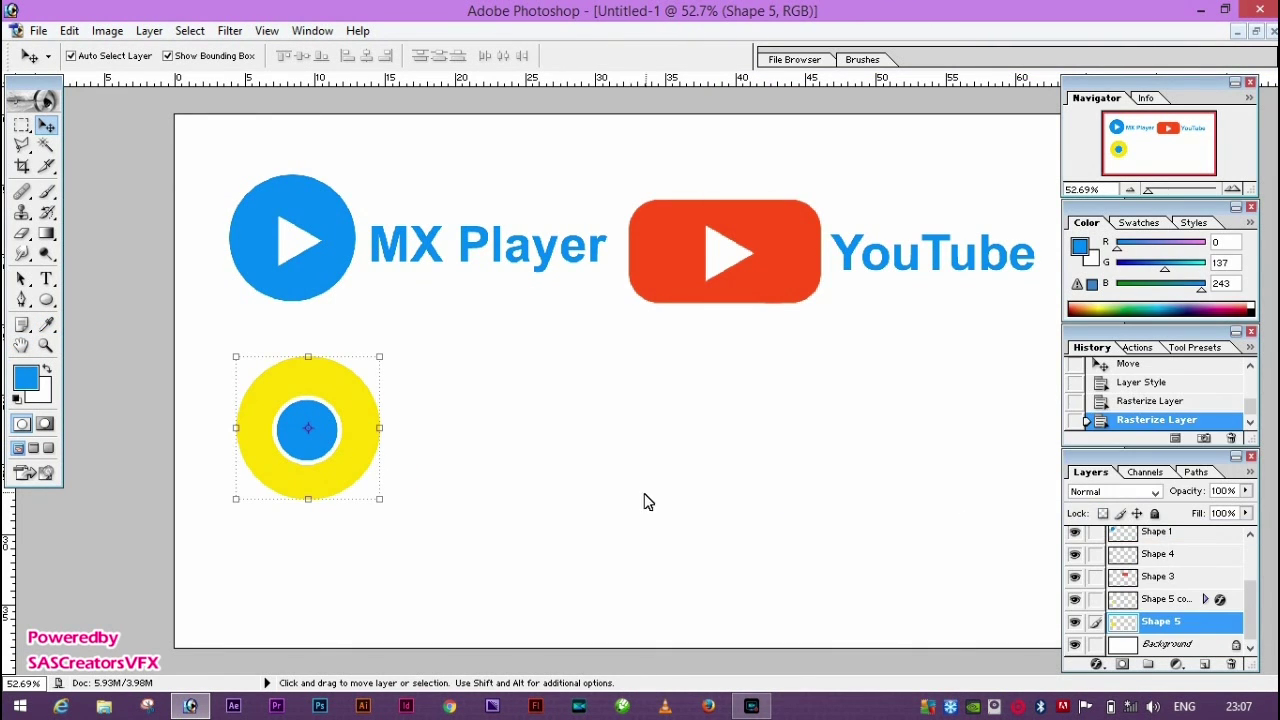
{"action": "key", "text": "ctrl+j"}
{"action": "left_click", "coordinate": [20, 238]}
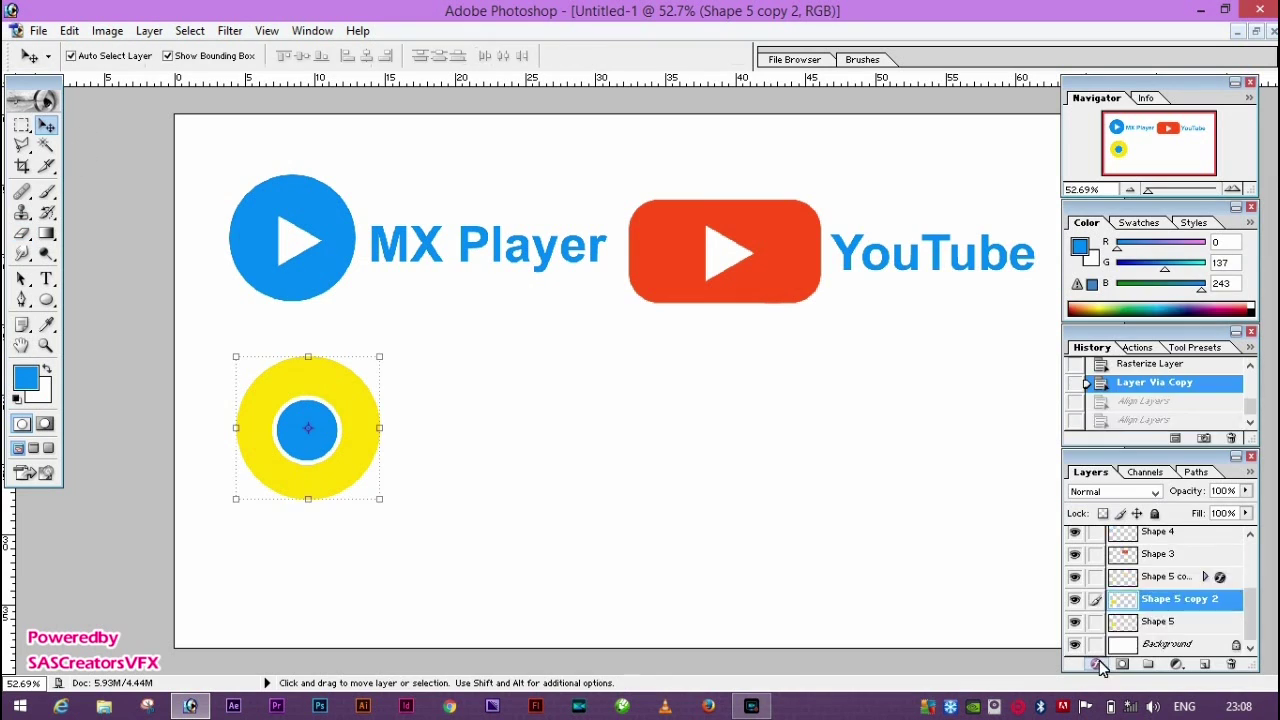
- Give the ring copy a red overlay and trim it to the top wedge segment
{"action": "double_click", "coordinate": [1180, 621]}
{"action": "key", "text": "Return"}
{"action": "key", "text": "l"}
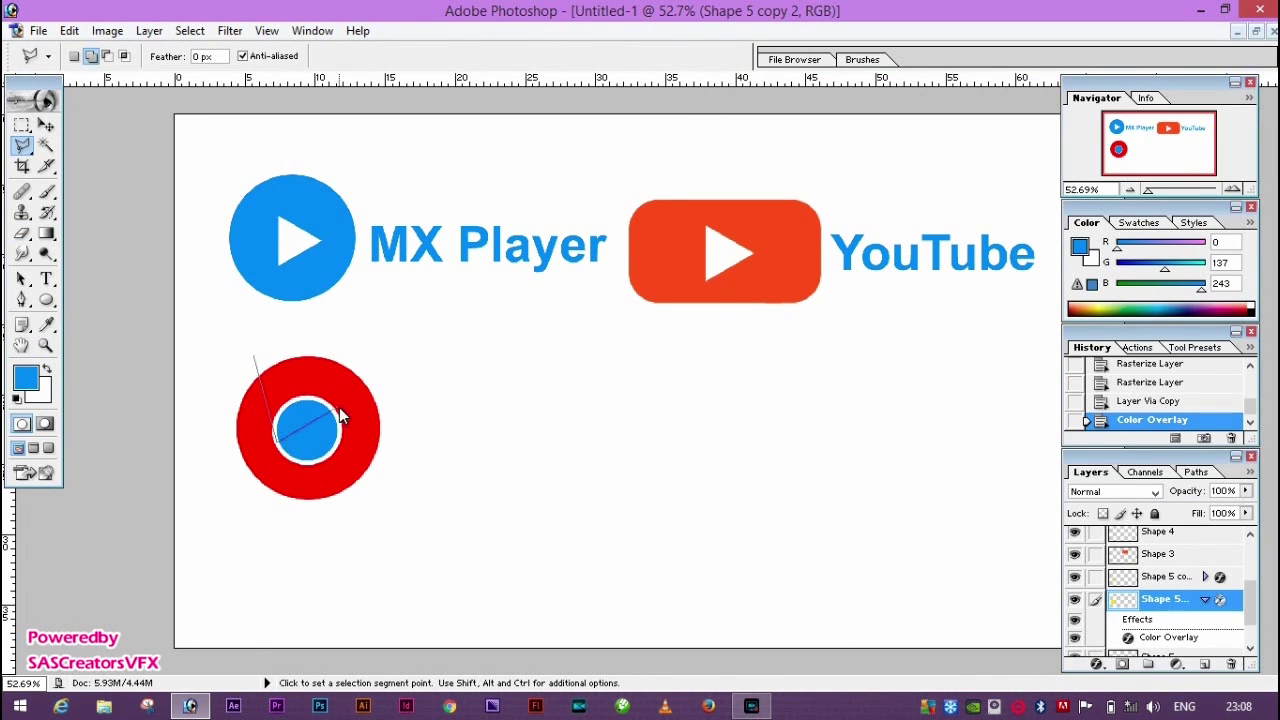
{"action": "double_click", "coordinate": [285, 343]}
{"action": "right_click", "coordinate": [312, 370]}
{"action": "left_click", "coordinate": [371, 77]}
{"action": "key", "text": "Delete"}
{"action": "key", "text": "ctrl+d"}
- Duplicate the yellow ring layer and give the copy a green colour overlay
{"action": "left_click", "coordinate": [46, 125]}
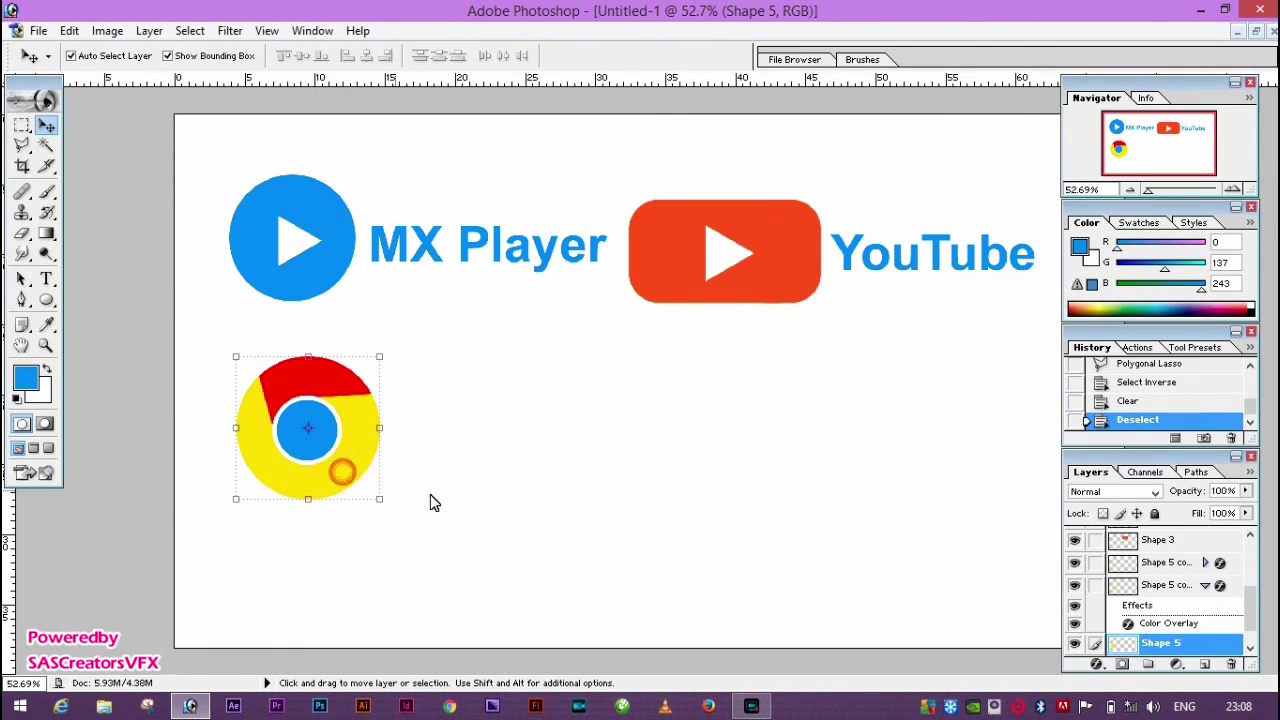
{"action": "key", "text": "ctrl+j"}
{"action": "left_click", "coordinate": [1096, 664]}
{"action": "left_click", "coordinate": [1143, 580]}
{"action": "left_click", "coordinate": [1054, 155]}
{"action": "left_click", "coordinate": [686, 396]}
{"action": "left_click", "coordinate": [660, 310]}
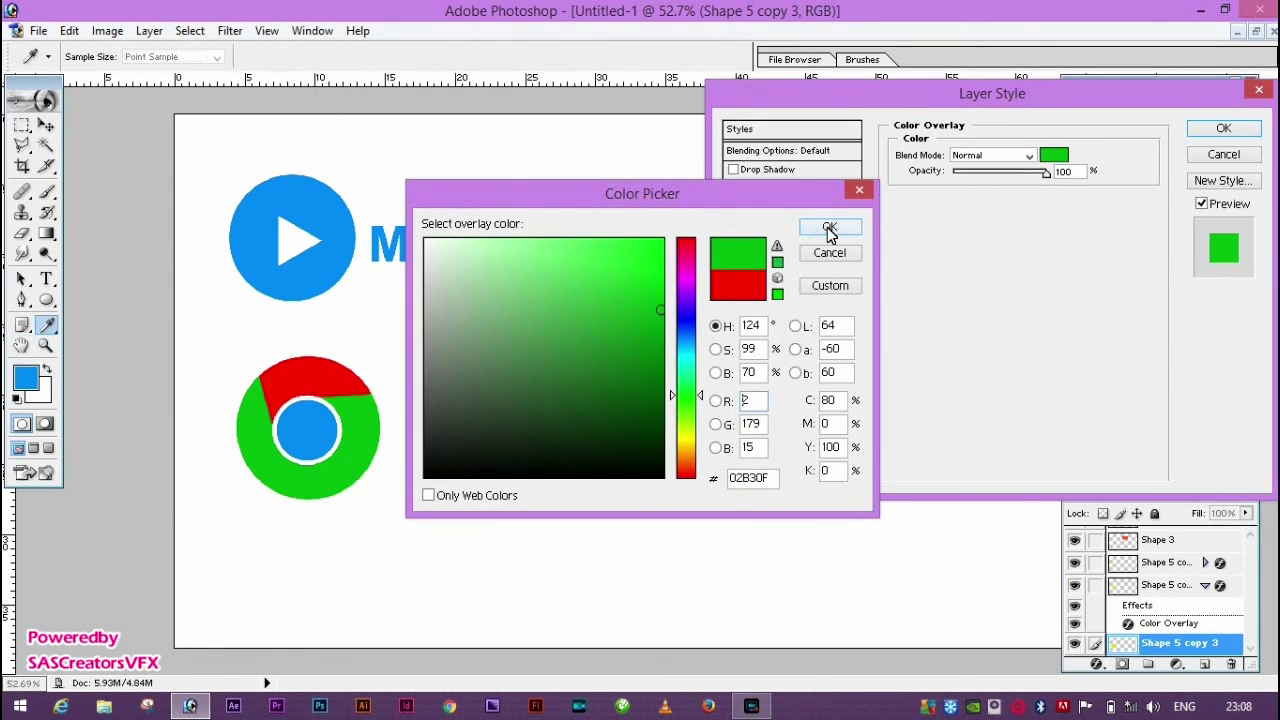
{"action": "left_click", "coordinate": [829, 228]}
{"action": "left_click", "coordinate": [1223, 128]}
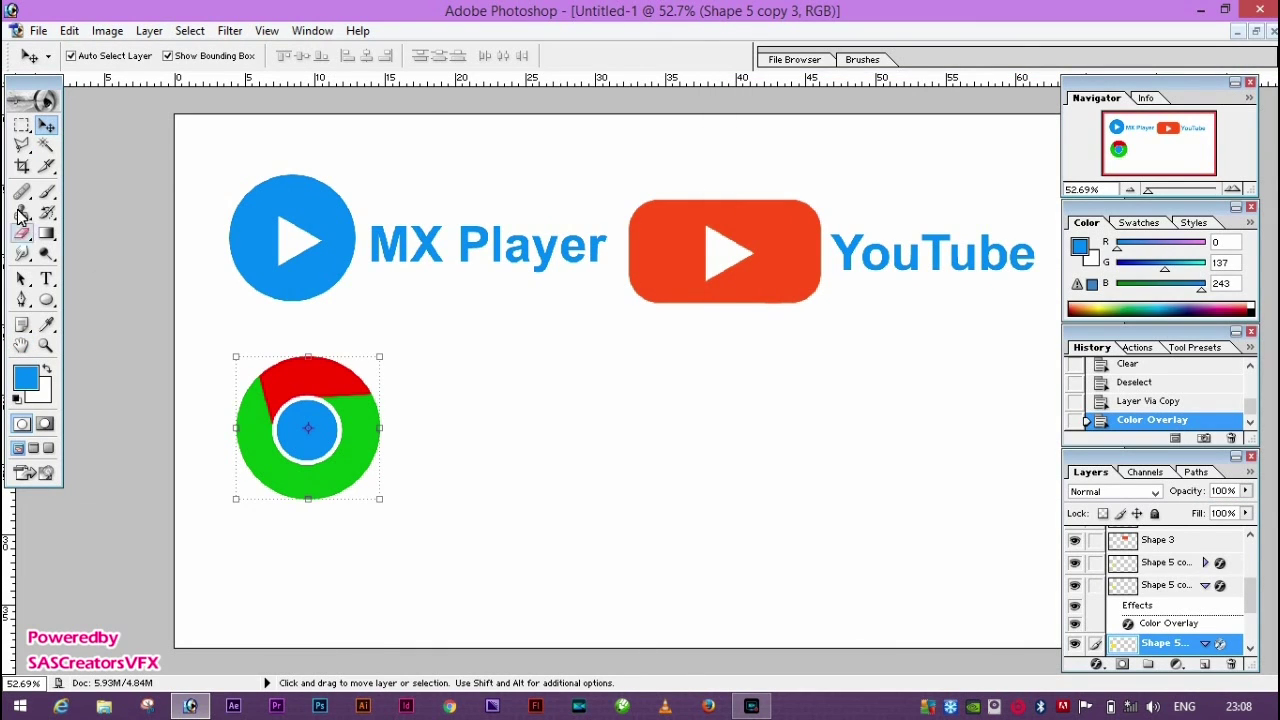
{"action": "key", "text": "l"}
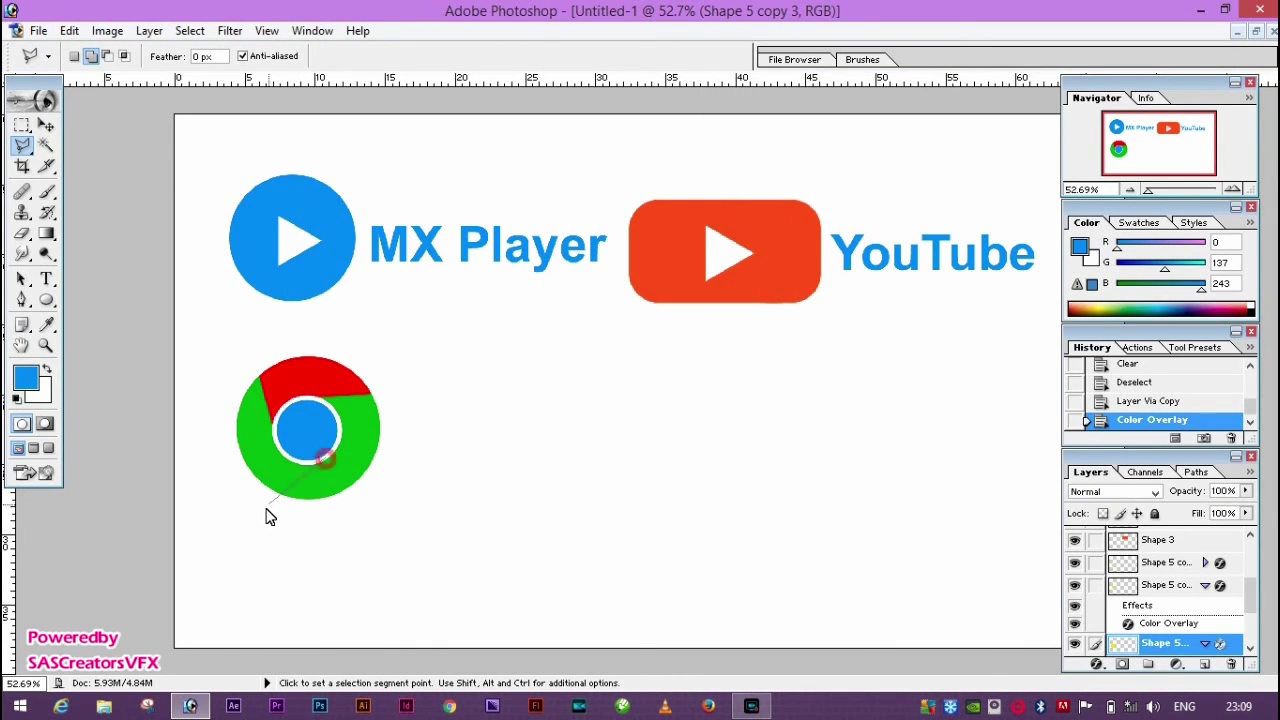
{"action": "left_click", "coordinate": [331, 456]}
- Clear the lasso-selected lower-right green area of the Chrome logo to reveal yellow
{"action": "left_click", "coordinate": [292, 371]}
{"action": "key", "text": "Delete"}
{"action": "key", "text": "ctrl+d"}
- Copy the MX Player label beside the Chrome logo and retype it as 'Chrome' in orange FF5400
{"action": "left_click", "coordinate": [46, 279]}
{"action": "left_click_drag", "start_coordinate": [449, 269], "coordinate": [482, 457]}
{"action": "triple_click", "coordinate": [570, 435]}
{"action": "type", "text": "Chrome"}
{"action": "key", "text": "ctrl+a"}
{"action": "left_click", "coordinate": [577, 56]}
{"action": "left_click", "coordinate": [686, 465]}
{"action": "left_click", "coordinate": [665, 250]}
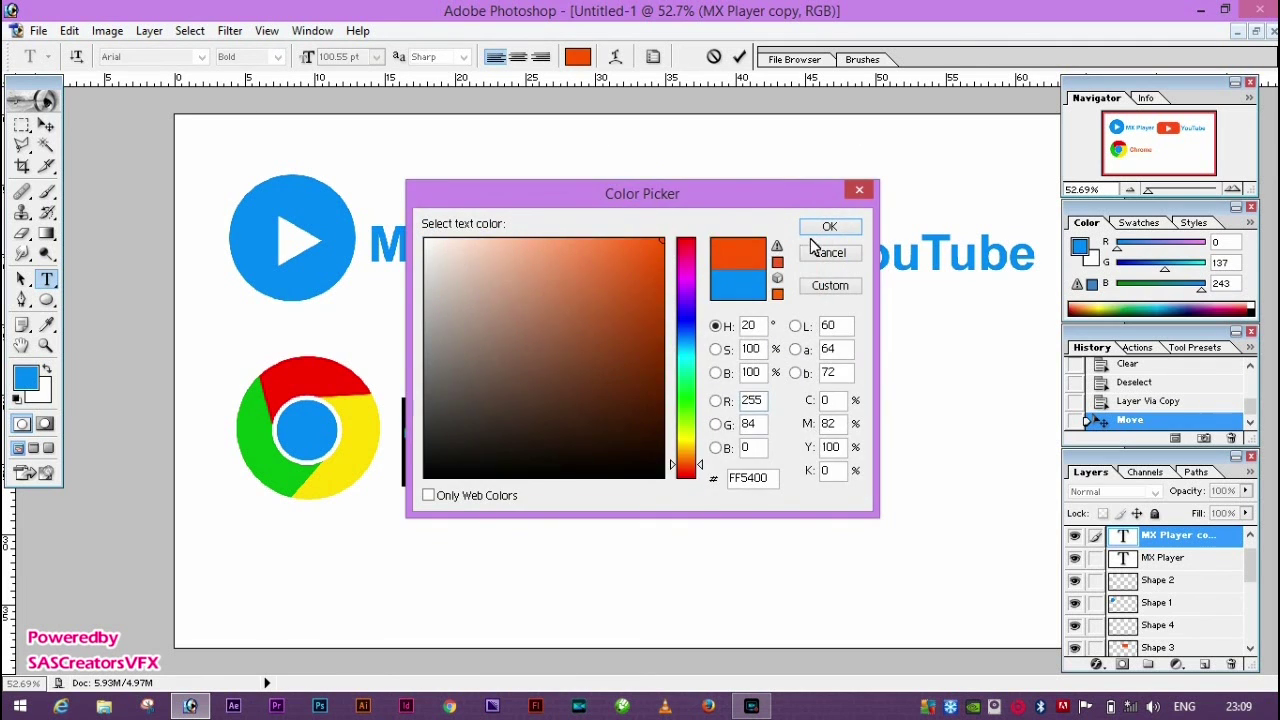
{"action": "left_click", "coordinate": [829, 226]}
{"action": "left_click", "coordinate": [739, 56]}
- Recolour the YouTube label text red
{"action": "double_click", "coordinate": [920, 251]}
{"action": "left_click", "coordinate": [577, 56]}
{"action": "left_click", "coordinate": [688, 247]}
{"action": "left_click", "coordinate": [829, 226]}
{"action": "left_click", "coordinate": [739, 56]}
- Duplicate the red rounded rectangle below YouTube and give the copy a blue Color Overlay
{"action": "left_click", "coordinate": [46, 125]}
{"action": "left_click", "coordinate": [743, 508]}
{"action": "left_click_drag", "start_coordinate": [785, 363], "coordinate": [729, 546]}
{"action": "left_click", "coordinate": [1096, 664]}
{"action": "left_click", "coordinate": [1140, 588]}
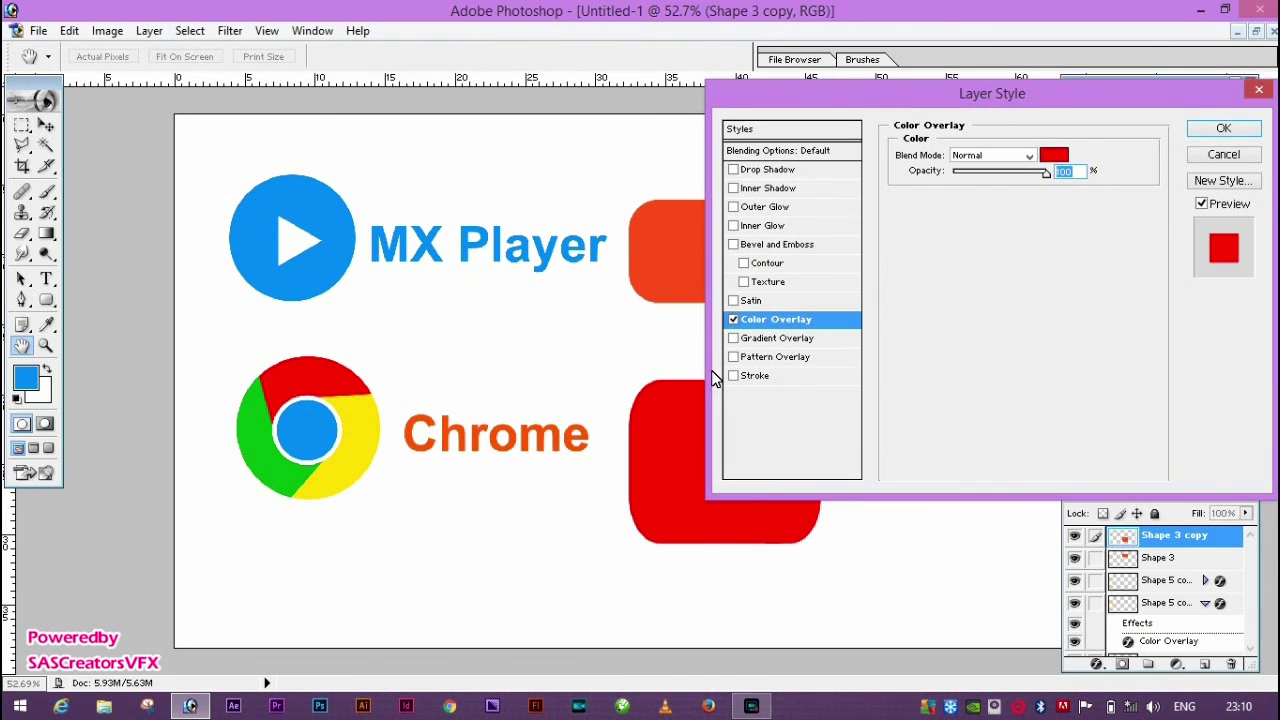
{"action": "left_click", "coordinate": [1054, 155]}
{"action": "left_click", "coordinate": [829, 226]}
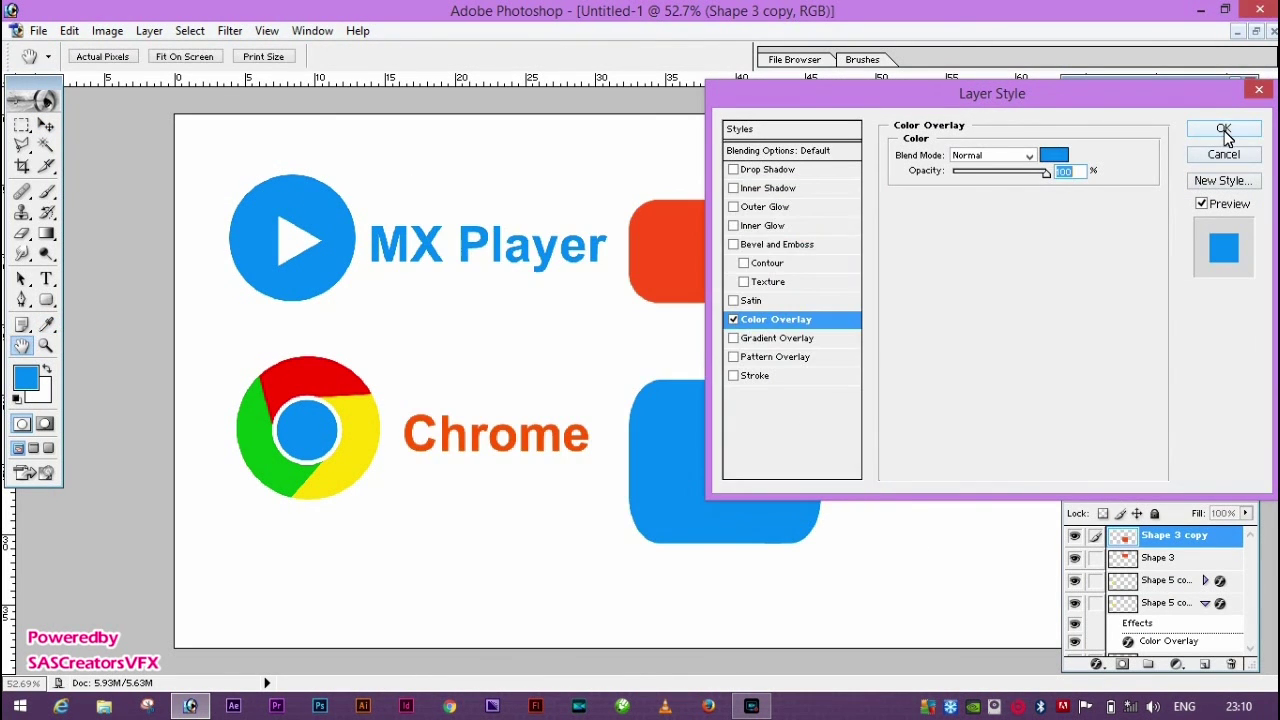
{"action": "left_click", "coordinate": [1223, 128]}
{"action": "left_click", "coordinate": [47, 300]}
{"action": "left_click", "coordinate": [106, 334]}
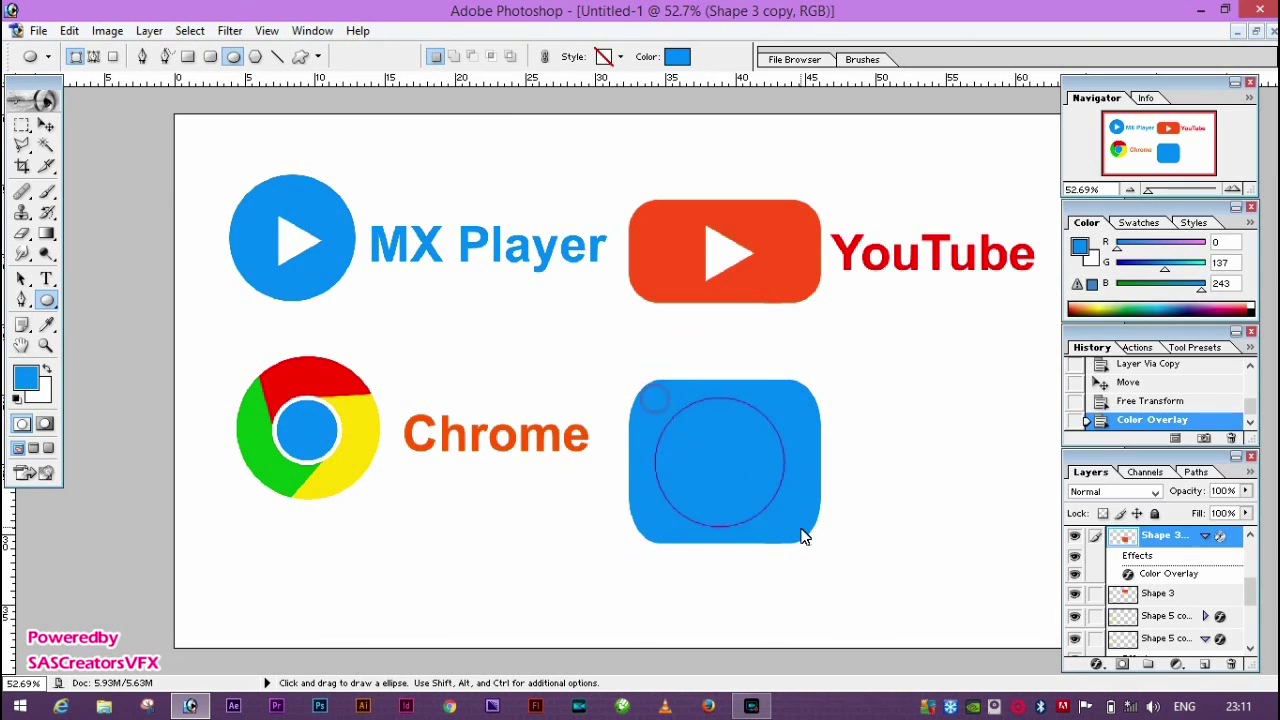
- Draw a circle inside the blue square, give it a white Stroke, and rasterize it
{"action": "left_click_drag", "start_coordinate": [828, 556], "coordinate": [828, 556]}
{"action": "left_click", "coordinate": [424, 242]}
{"action": "left_click", "coordinate": [826, 226]}
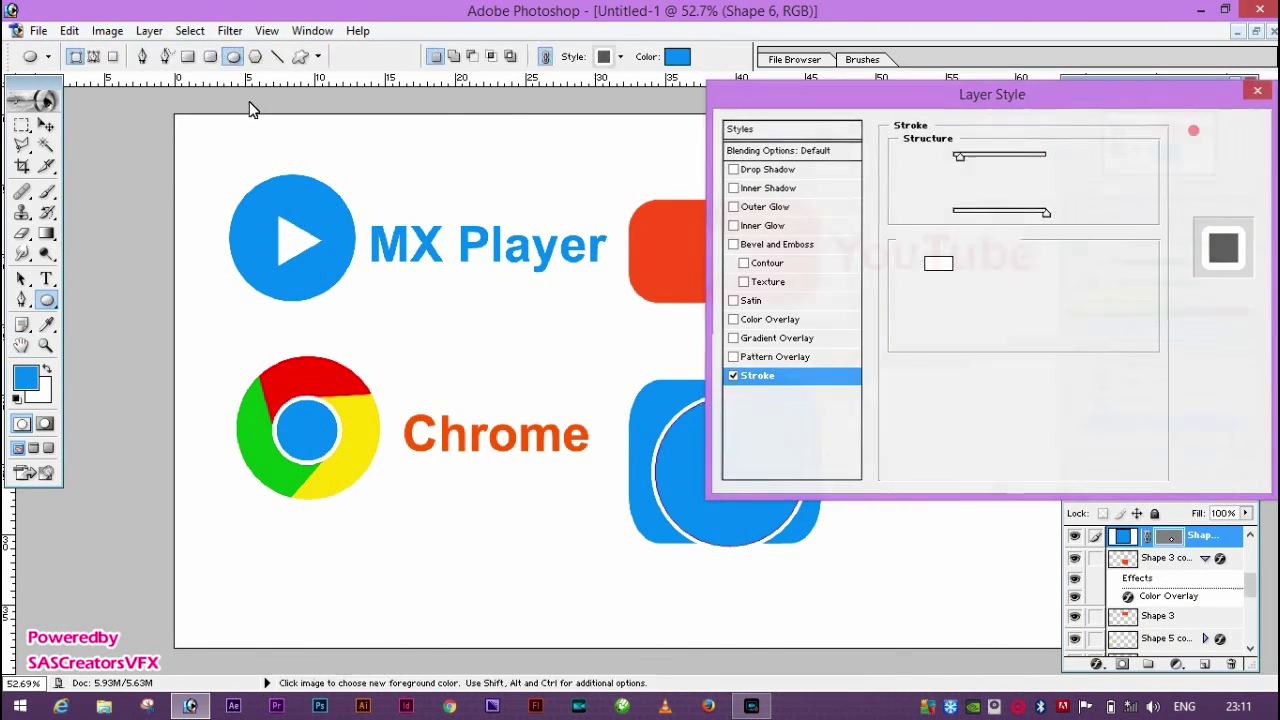
{"action": "left_click", "coordinate": [1223, 128]}
{"action": "left_click", "coordinate": [1203, 538]}
- Free Transform the ring to fit inside the blue square and nudge it into place
{"action": "key", "text": "ctrl+t"}
{"action": "left_click_drag", "start_coordinate": [800, 537], "coordinate": [788, 521]}
{"action": "key", "text": "Return"}
{"action": "key", "text": "Right"}
{"action": "key", "text": "ctrl+plus"}
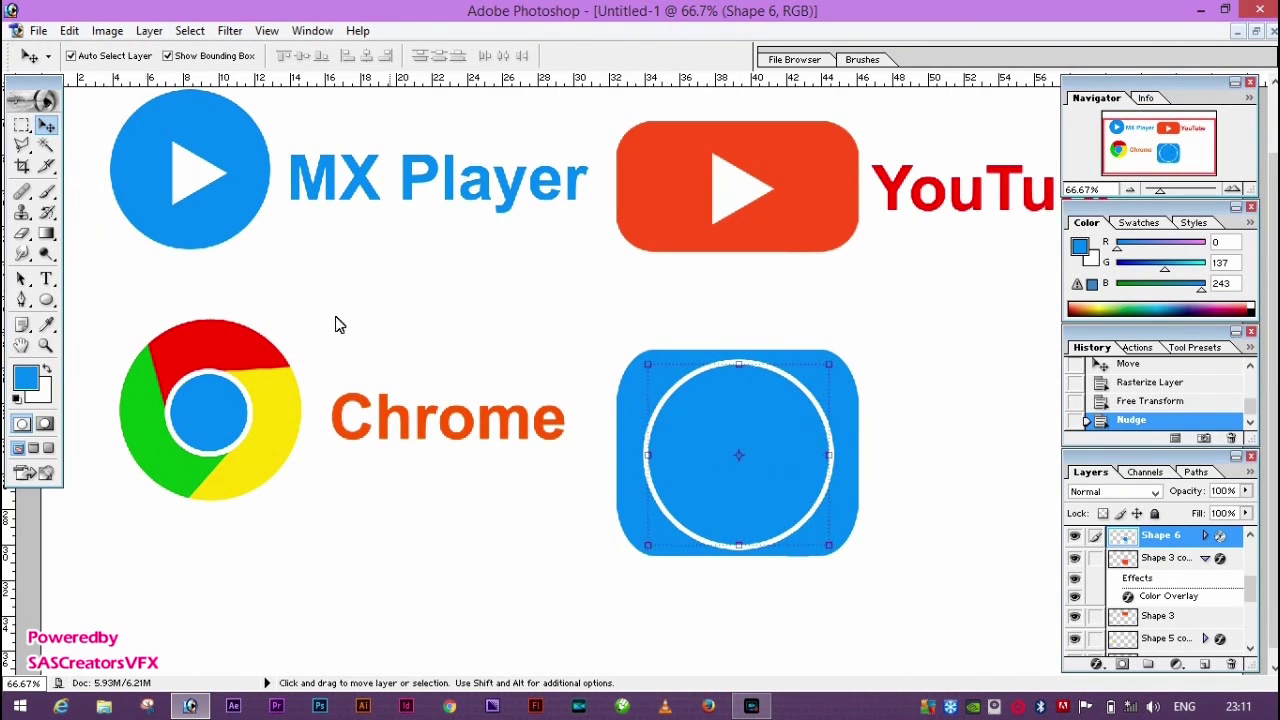
- Switch to the Eraser, check brush and layer options, and start a new empty layer
{"action": "key", "text": "e"}
{"action": "right_click", "coordinate": [612, 452]}
{"action": "key", "text": "Escape"}
{"action": "right_click", "coordinate": [1160, 535]}
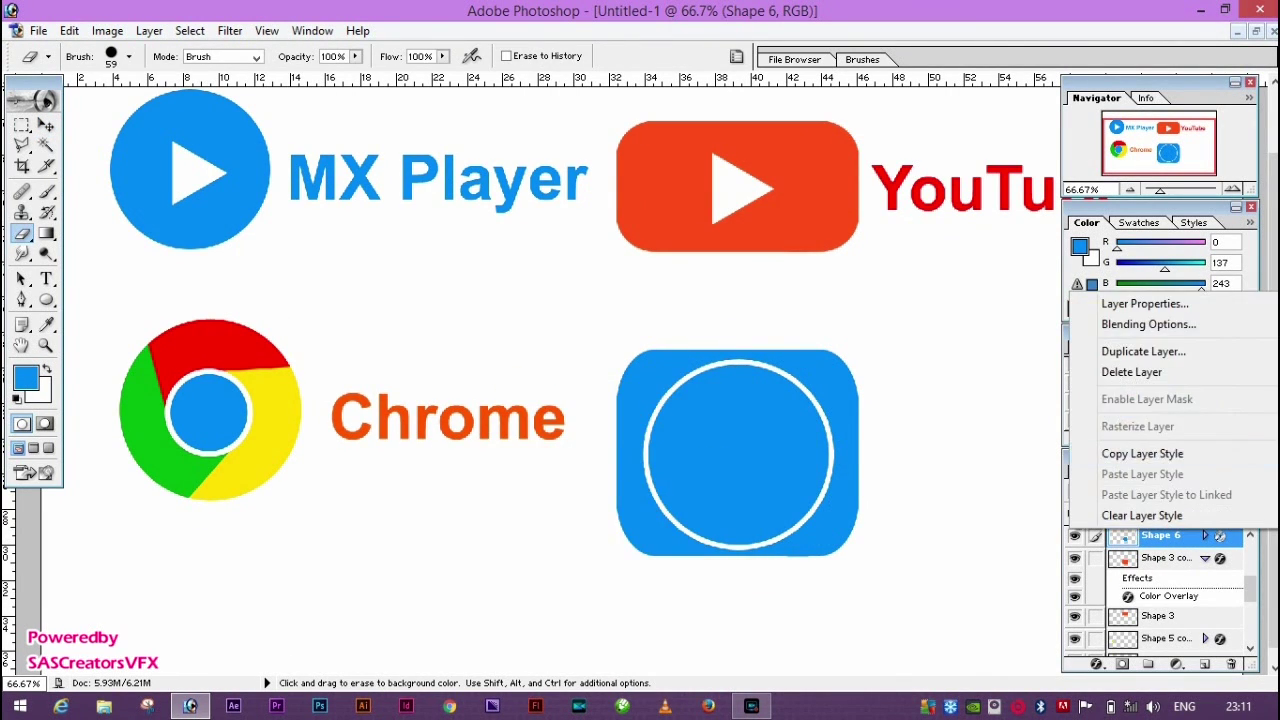
{"action": "key", "text": "Escape"}
{"action": "key", "text": "ctrl+shift+n"}
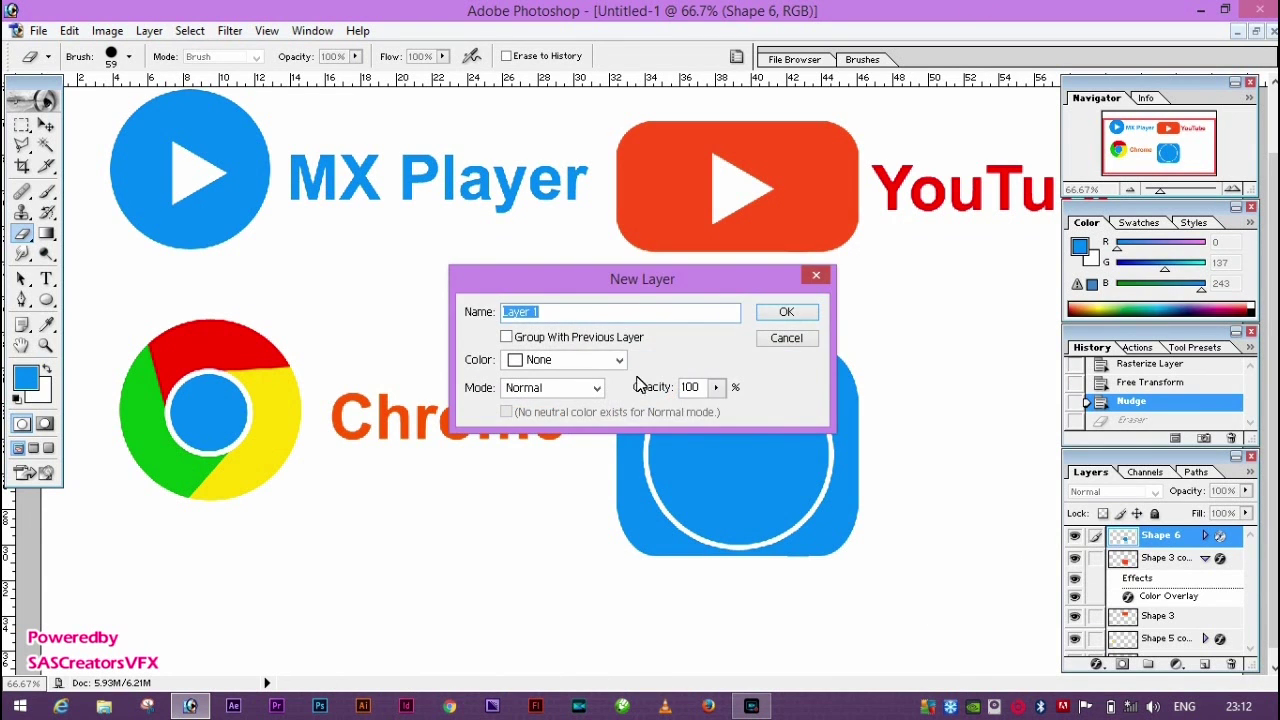
- Merge the new layer into the ring and erase two gaps in it
{"action": "key", "text": "Return"}
{"action": "key", "text": "ctrl+e"}
{"action": "left_click", "coordinate": [823, 405]}
{"action": "left_click", "coordinate": [660, 503]}
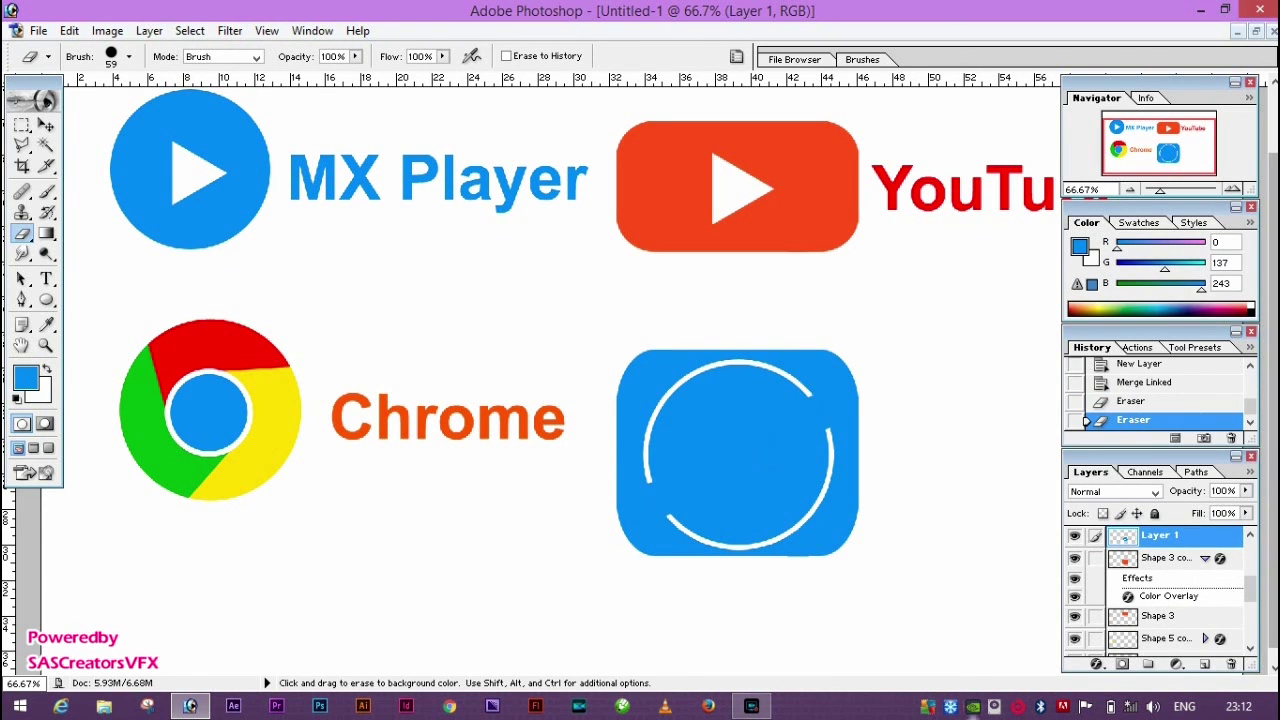
- Set the eraser to size 70 at 100% opacity, redo the erase, and trim the arc's lower-left end
{"action": "right_click", "coordinate": [534, 364]}
{"action": "right_click", "coordinate": [600, 272]}
{"action": "key", "text": "Return"}
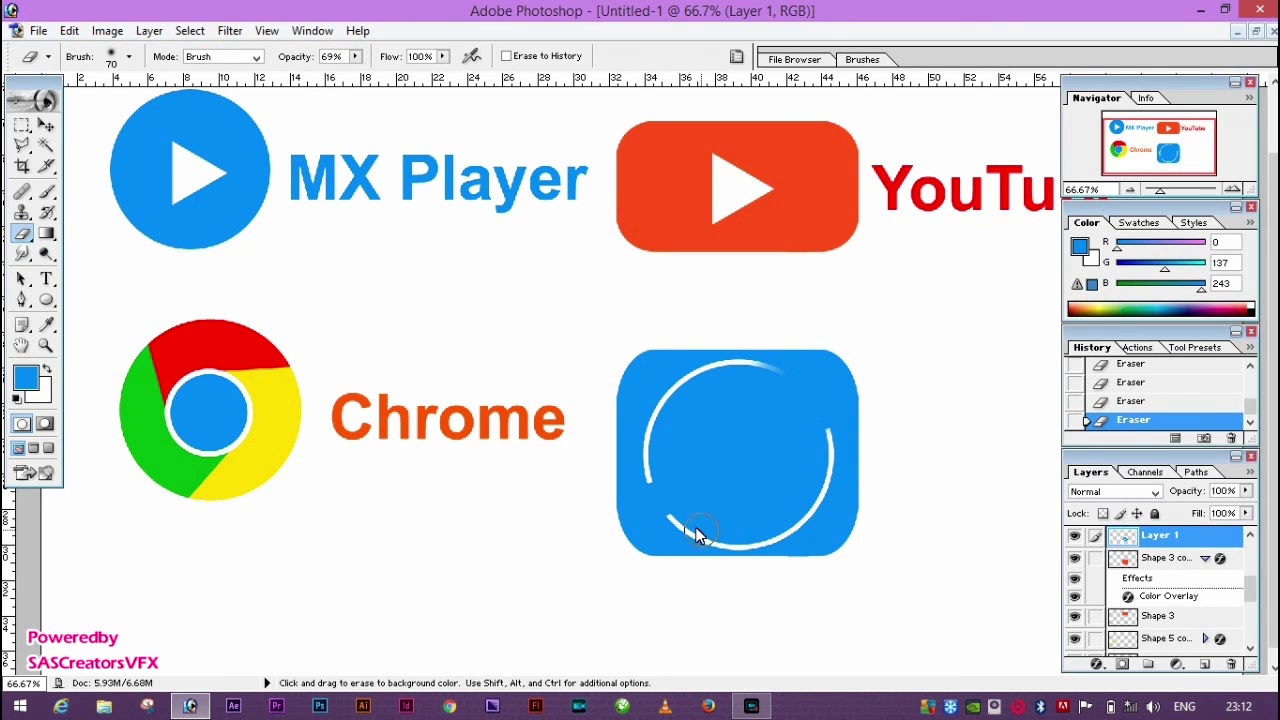
{"action": "key", "text": "ctrl+z"}
{"action": "key", "text": "ctrl+z"}
{"action": "right_click", "coordinate": [514, 257]}
{"action": "right_click", "coordinate": [665, 441]}
{"action": "key", "text": "Return"}
{"action": "key", "text": "ctrl+z"}
{"action": "key", "text": "0"}
{"action": "left_click", "coordinate": [662, 466]}
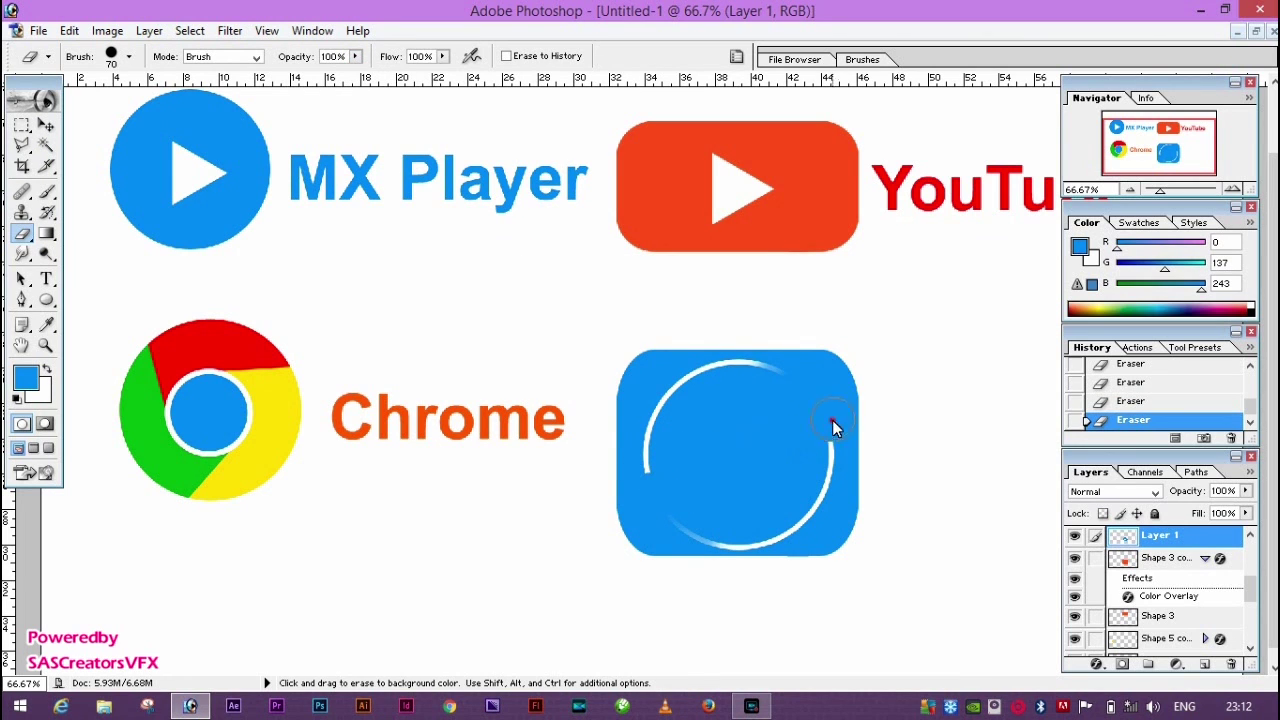
{"action": "left_click", "coordinate": [45, 127]}
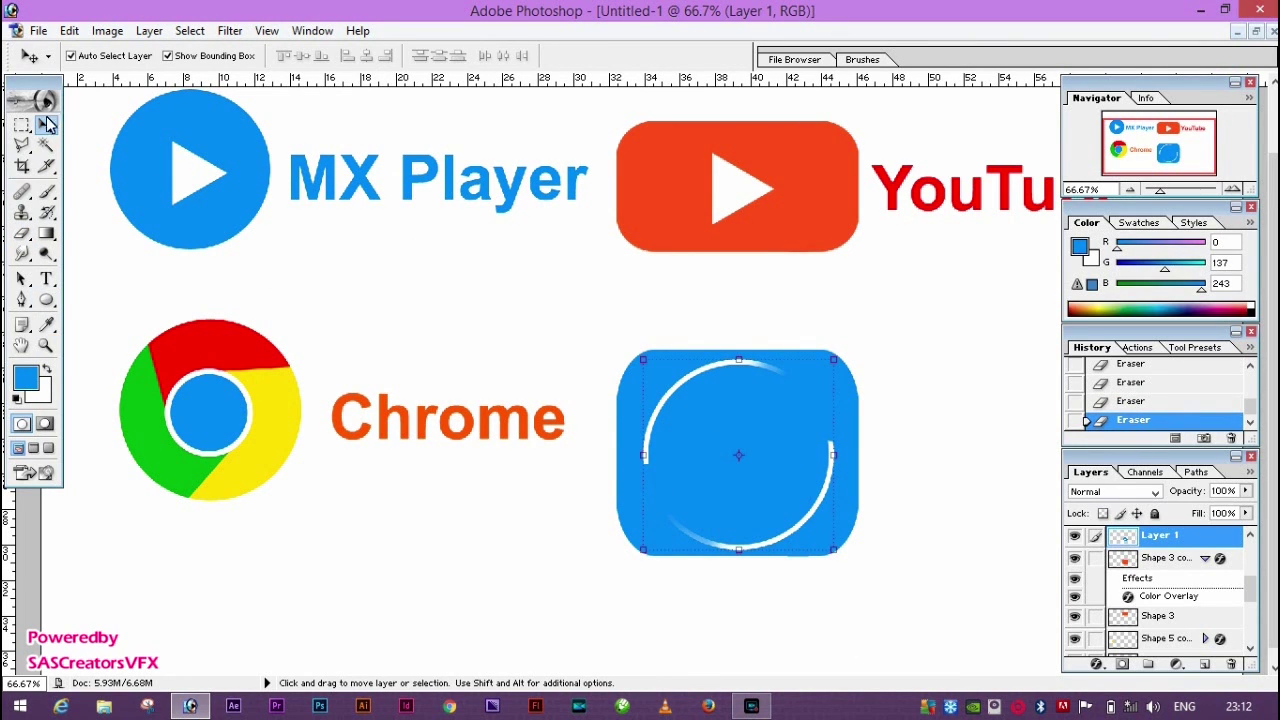
- Draw an inner circle in the icon, rasterize it, and add a Stroke
{"action": "key", "text": "u"}
{"action": "left_click_drag", "start_coordinate": [790, 496], "coordinate": [808, 520]}
{"action": "right_click", "coordinate": [1165, 535]}
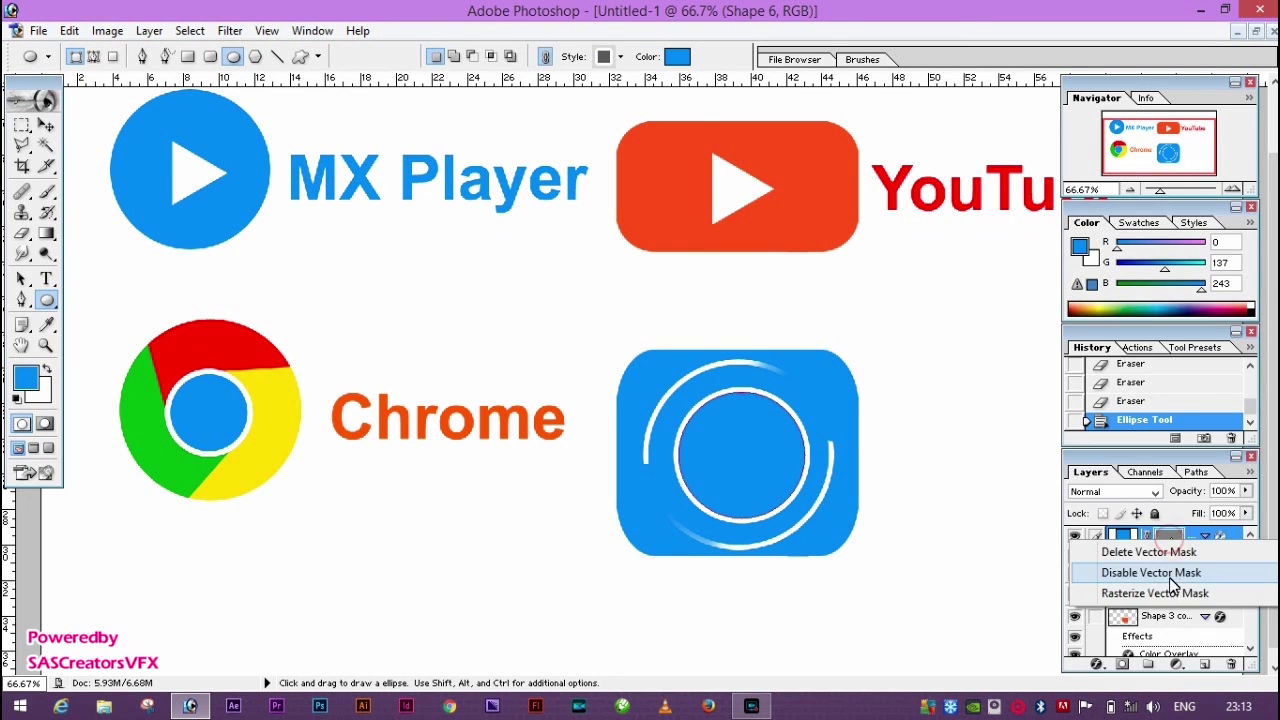
{"action": "left_click", "coordinate": [1150, 428]}
{"action": "left_click", "coordinate": [1096, 664]}
{"action": "left_click", "coordinate": [1130, 640]}
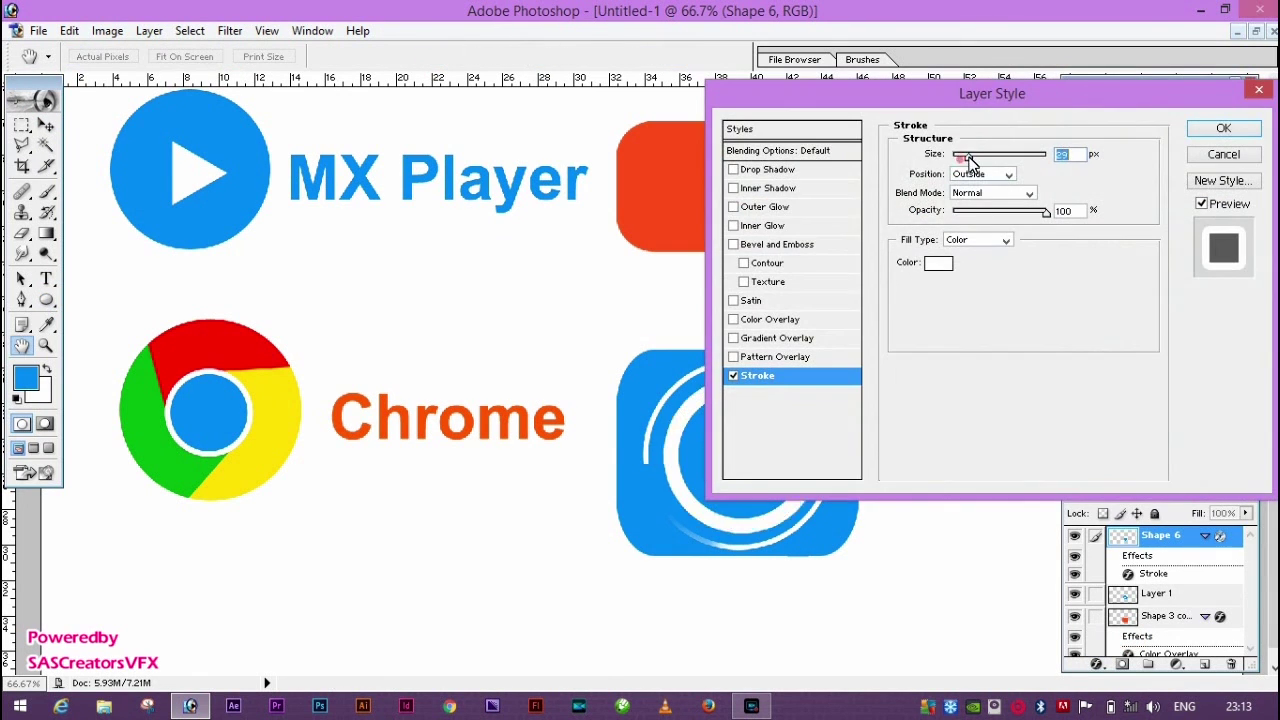
{"action": "left_click", "coordinate": [1223, 128]}
{"action": "key", "text": "v"}
{"action": "key", "text": "ctrl+t"}
{"action": "key", "text": "Return"}
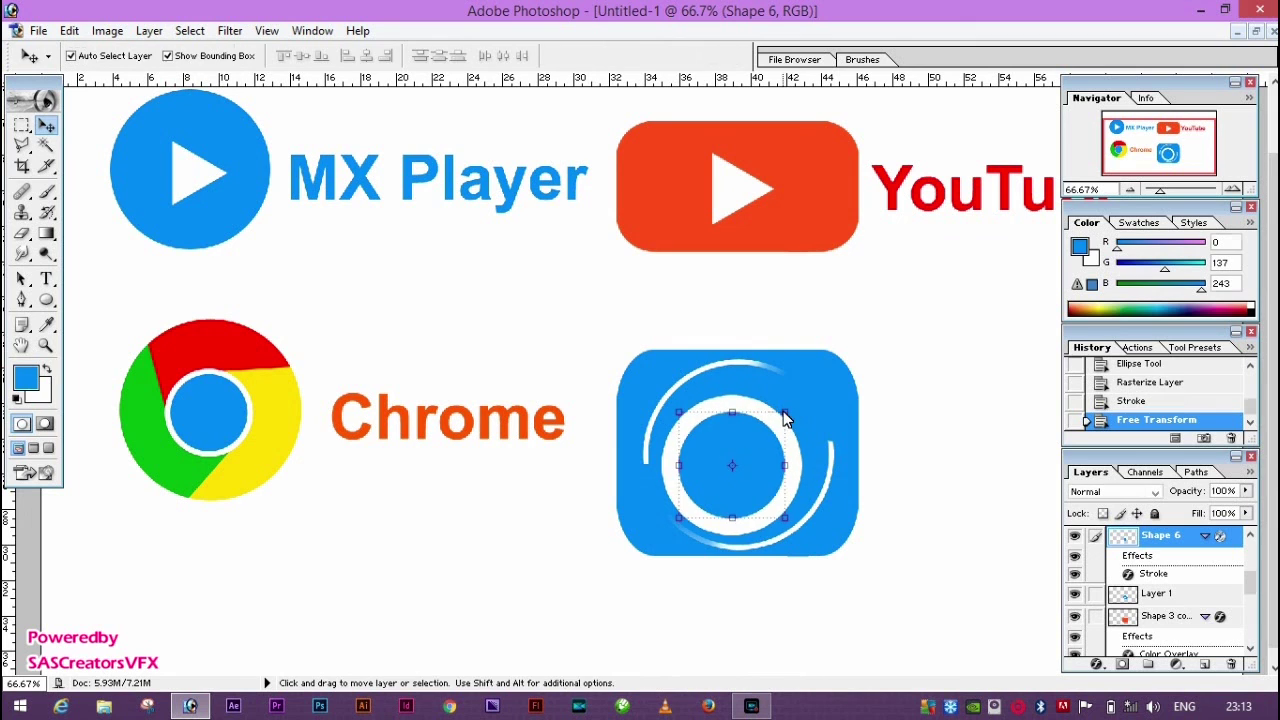
- Draw a small circle at the ring's top with a white Color Overlay and blue Stroke
{"action": "key", "text": "u"}
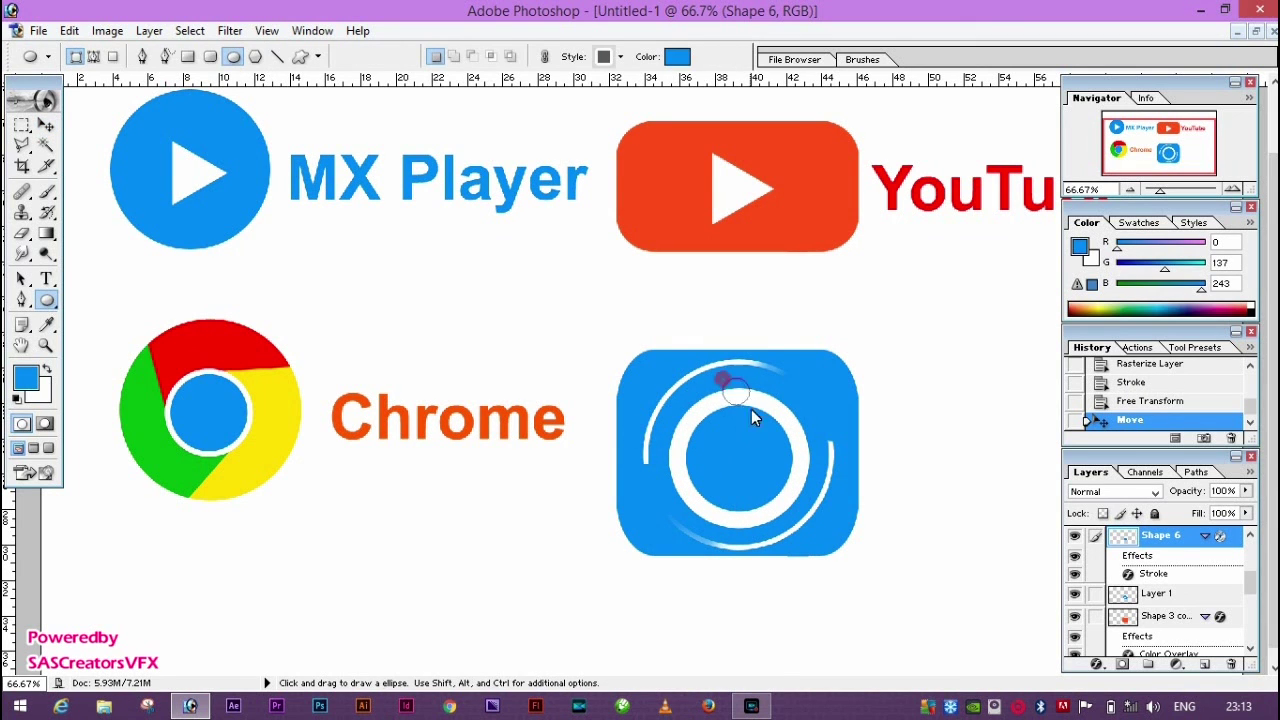
{"action": "left_click_drag", "start_coordinate": [745, 403], "coordinate": [760, 415]}
{"action": "key", "text": "h"}
{"action": "double_click", "coordinate": [1180, 537]}
{"action": "left_click", "coordinate": [1051, 154]}
{"action": "left_click", "coordinate": [826, 223]}
{"action": "left_click_drag", "start_coordinate": [806, 97], "coordinate": [975, 97]}
{"action": "left_click", "coordinate": [929, 370]}
{"action": "left_click", "coordinate": [1113, 258]}
{"action": "left_click", "coordinate": [160, 200]}
{"action": "left_click", "coordinate": [826, 226]}
{"action": "key", "text": "Return"}
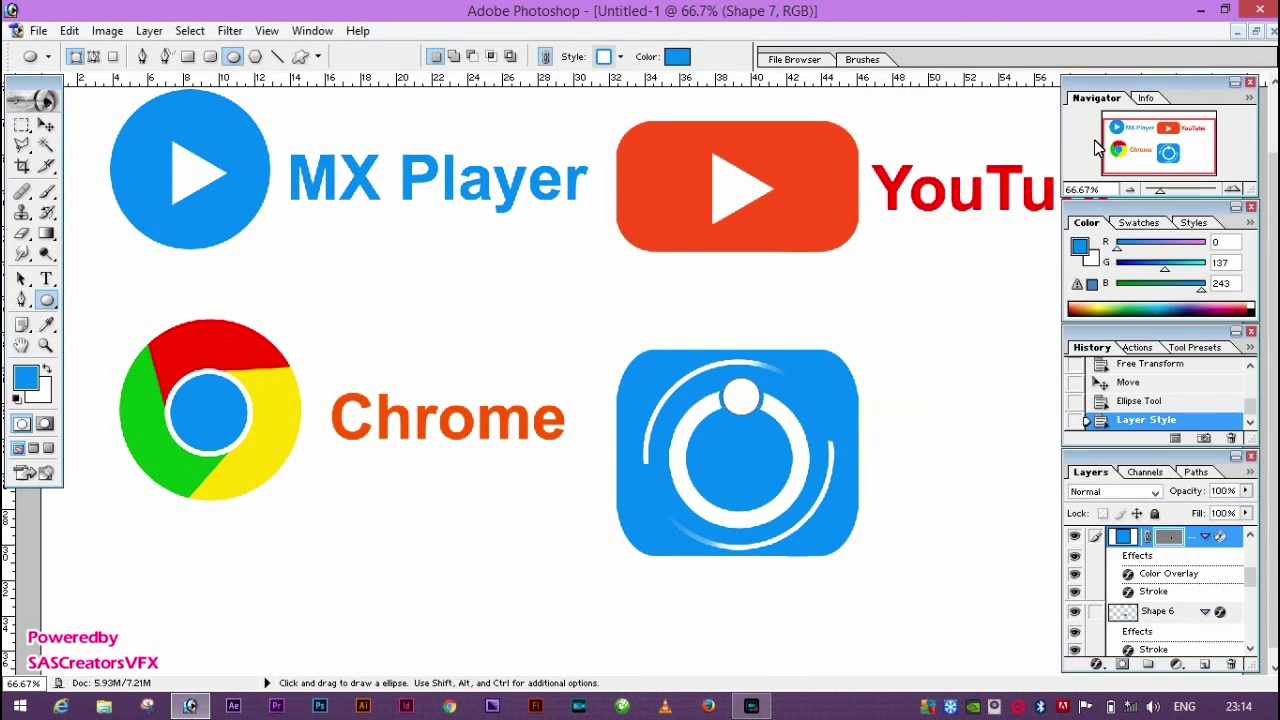
- Rasterize the small circle and duplicate it twice, placing a copy at the ring's lower left
{"action": "right_click", "coordinate": [1219, 537]}
{"action": "right_click", "coordinate": [1190, 555]}
{"action": "left_click", "coordinate": [1137, 444]}
{"action": "key", "text": "v"}
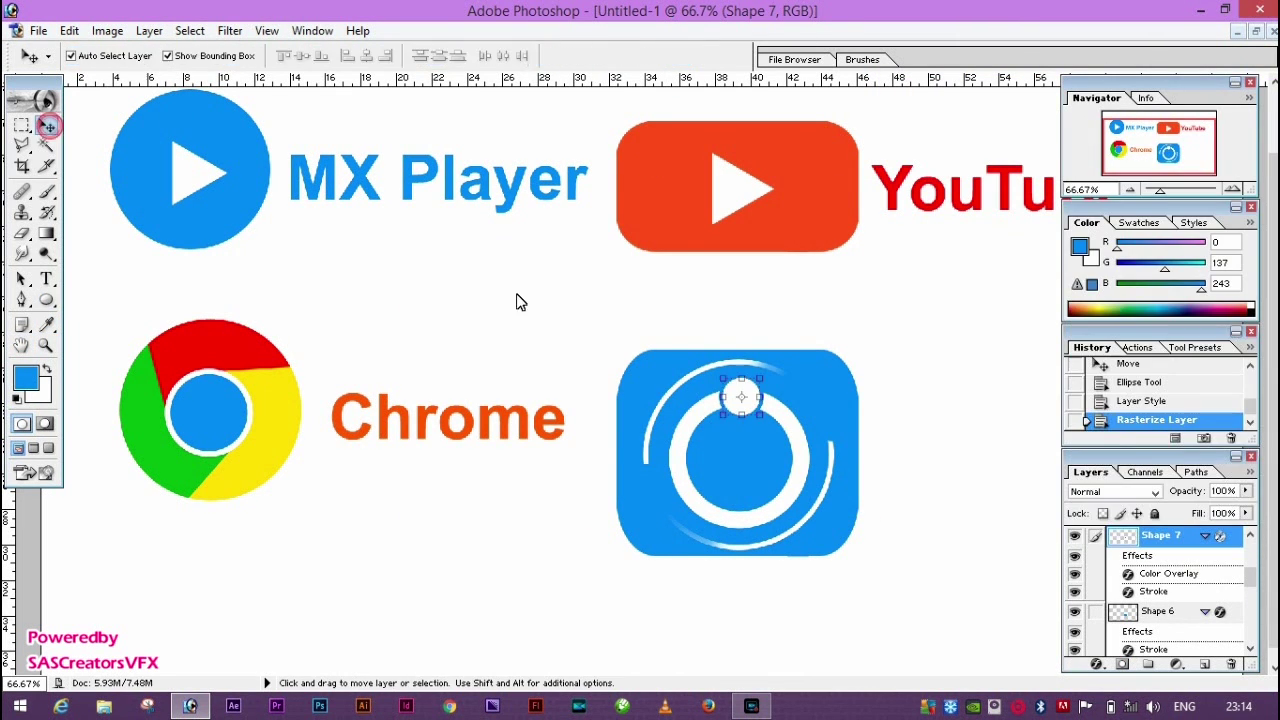
{"action": "key", "text": "ctrl+j"}
{"action": "left_click_drag", "start_coordinate": [790, 498], "coordinate": [721, 473]}
{"action": "key", "text": "ctrl+j"}
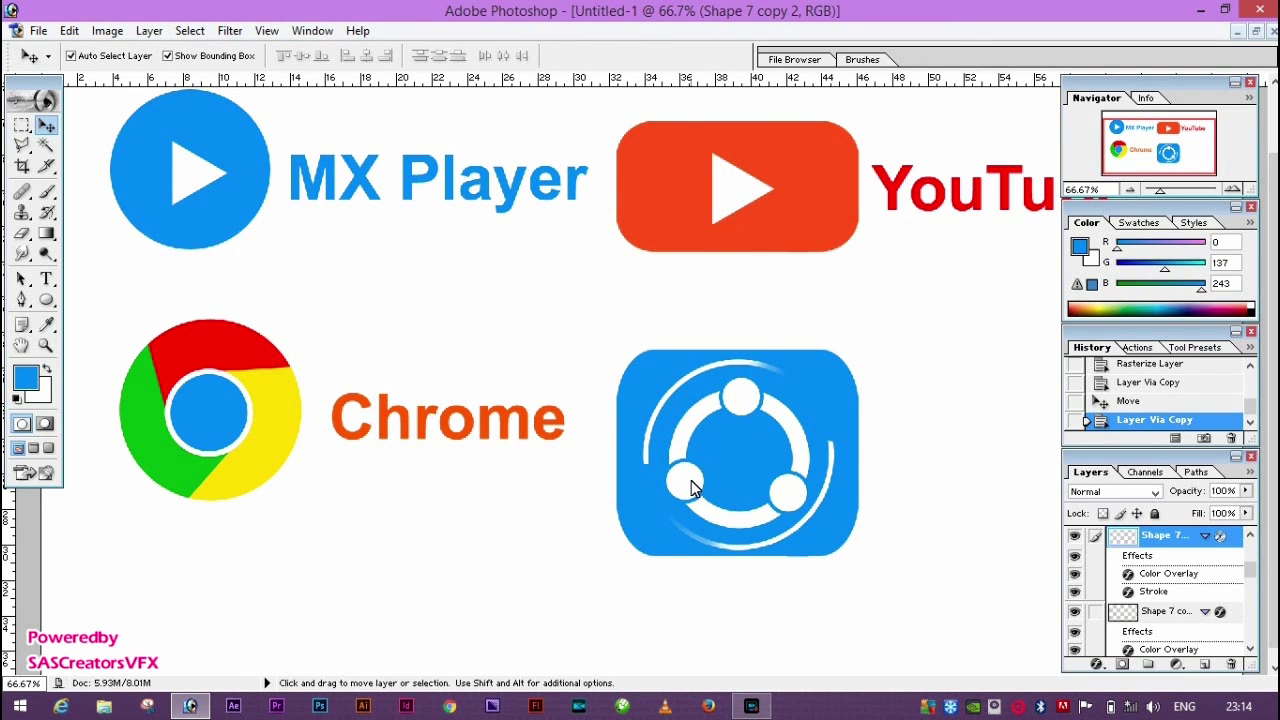
- Resize the SHAREit icon parts with Free Transform and zoom back to the full canvas
{"action": "left_click", "coordinate": [574, 529]}
{"action": "key", "text": "ctrl+0"}
{"action": "left_click", "coordinate": [760, 500]}
{"action": "key", "text": "ctrl+t"}
{"action": "key", "text": "Return"}
{"action": "left_click", "coordinate": [797, 590]}
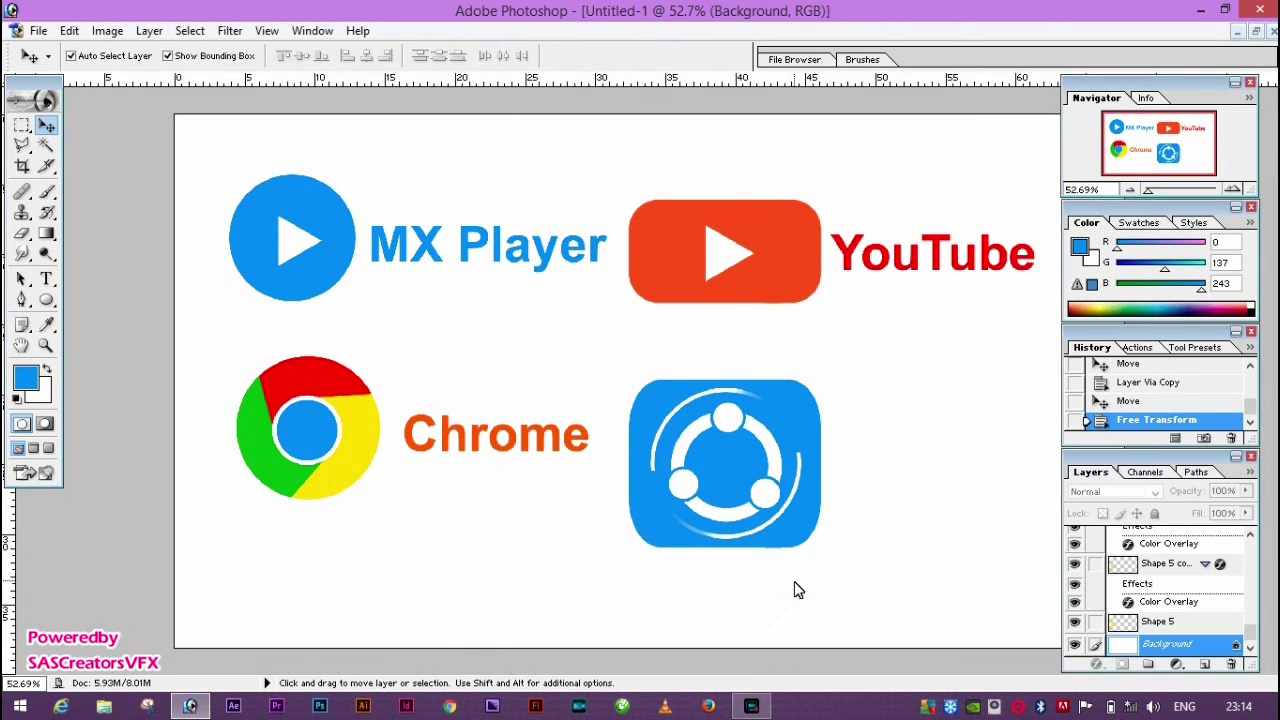
- Copy the Chrome label beside the SHAREit icon, retype it 'SHAREit', and colour it blue
{"action": "left_click_drag", "start_coordinate": [400, 432], "coordinate": [850, 430]}
{"action": "key", "text": "t"}
{"action": "double_click", "coordinate": [864, 432]}
{"action": "type", "text": "SHAREiT"}
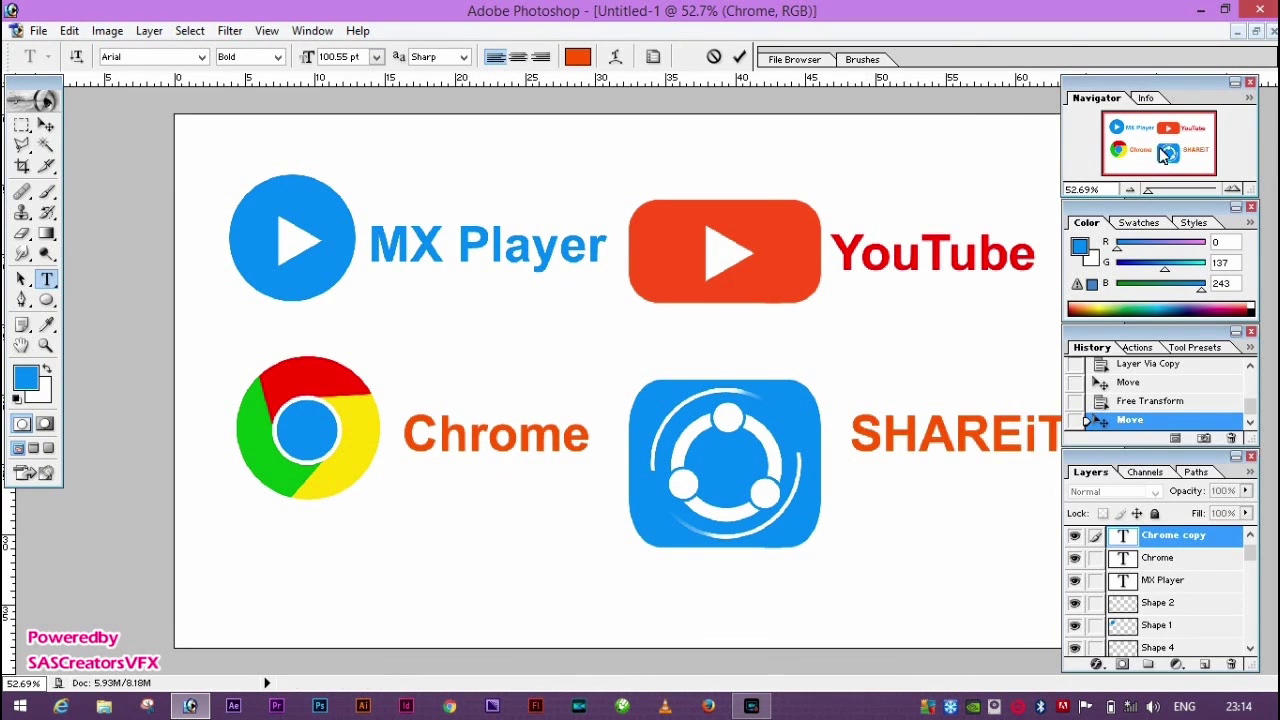
{"action": "key", "text": "ctrl+a"}
{"action": "left_click", "coordinate": [577, 56]}
{"action": "left_click", "coordinate": [828, 222]}
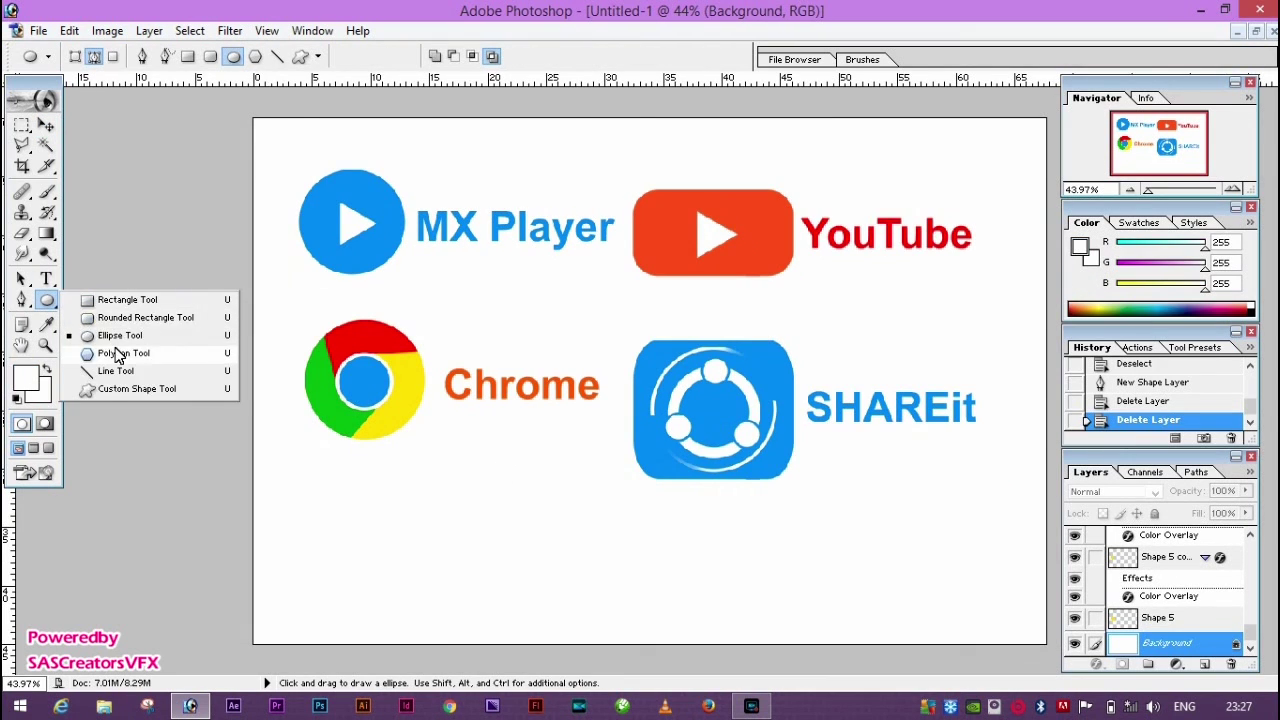
- Draw a circle shape below the Chrome logo, redrawing it larger
{"action": "left_click_drag", "start_coordinate": [47, 300], "coordinate": [120, 331]}
{"action": "left_click_drag", "start_coordinate": [367, 467], "coordinate": [527, 620]}
{"action": "key", "text": "ctrl+z"}
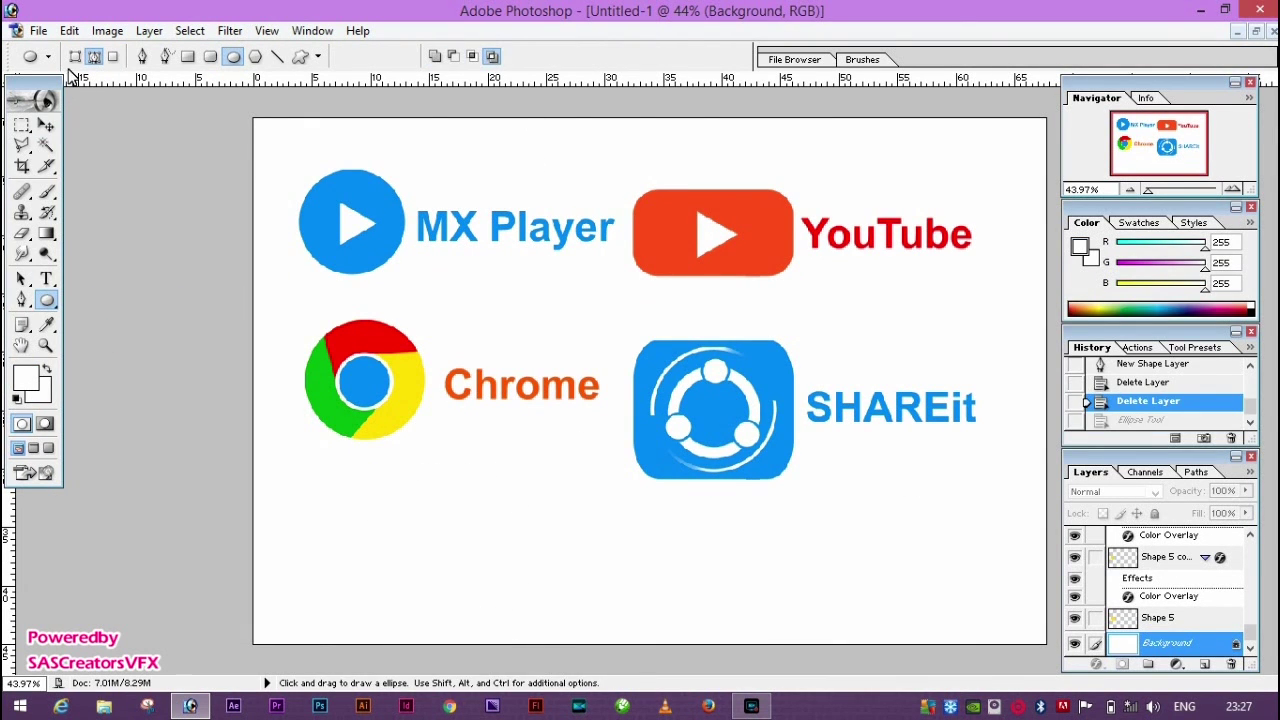
{"action": "left_click_drag", "start_coordinate": [480, 563], "coordinate": [550, 628]}
- Type a red 'G', scale it up, and move it below the Chrome logo
{"action": "key", "text": "t"}
{"action": "left_click", "coordinate": [476, 545]}
{"action": "type", "text": "G"}
{"action": "left_click", "coordinate": [578, 57]}
{"action": "left_click", "coordinate": [830, 227]}
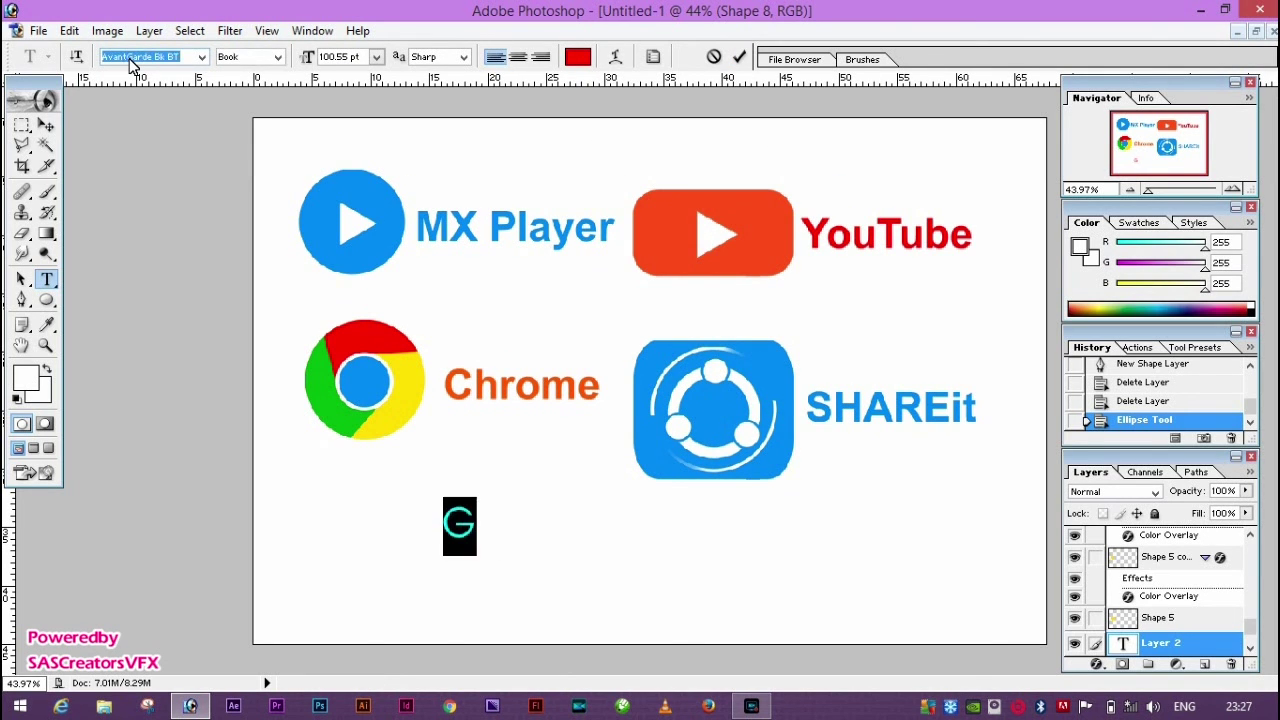
{"action": "left_click", "coordinate": [47, 124]}
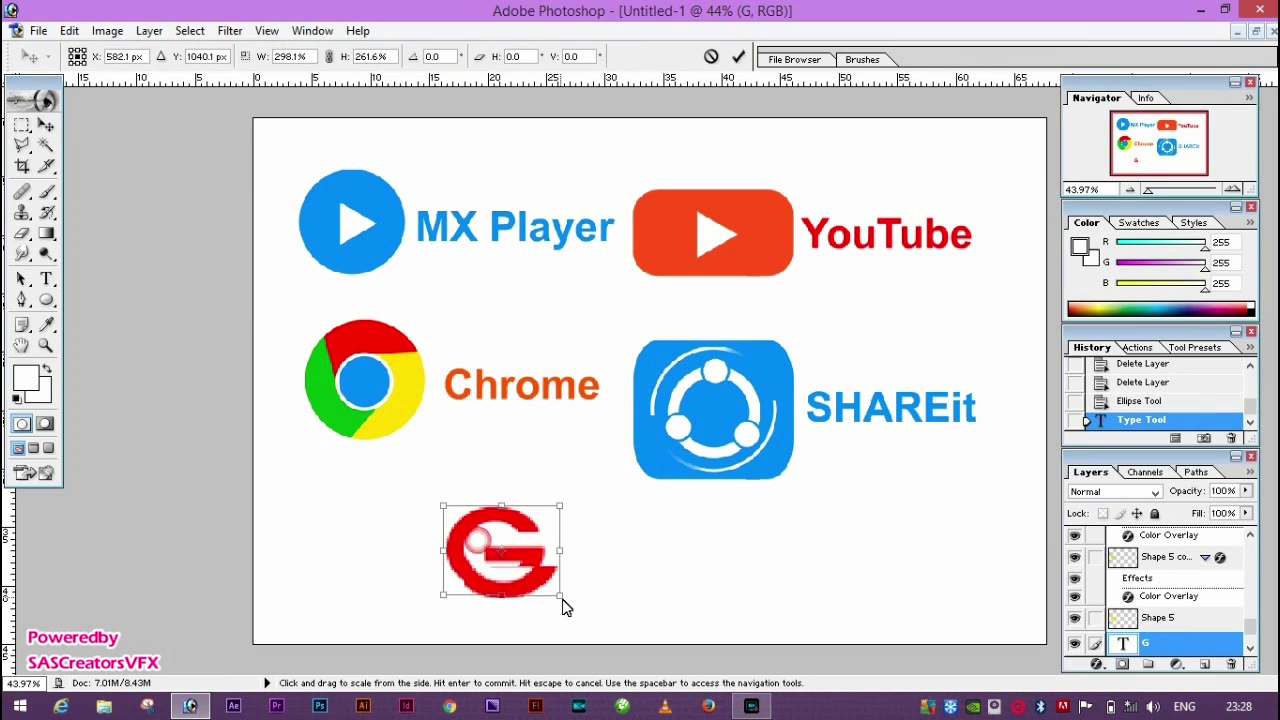
{"action": "left_click_drag", "start_coordinate": [478, 558], "coordinate": [574, 623]}
{"action": "key", "text": "Return"}
{"action": "left_click_drag", "start_coordinate": [540, 580], "coordinate": [517, 570]}
- Rasterize the G and delete its upper-right tip with a polygonal lasso selection
{"action": "key", "text": "ctrl+plus"}
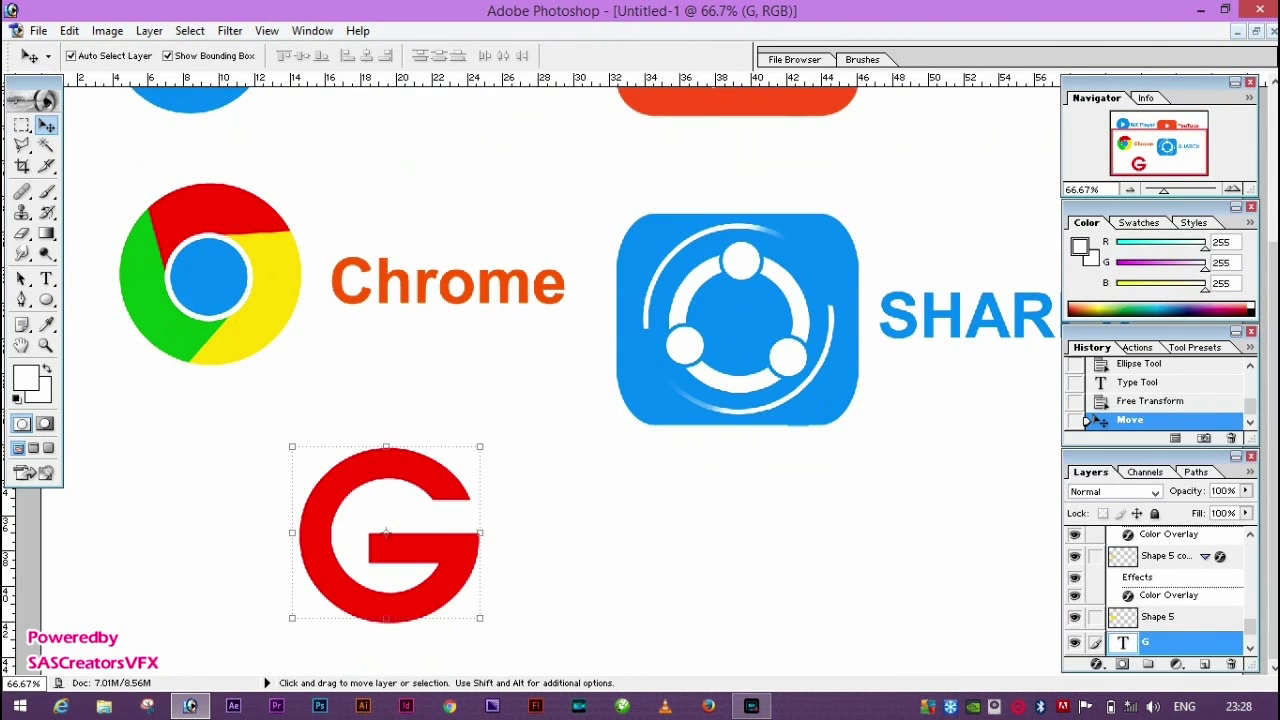
{"action": "key", "text": "l"}
{"action": "double_click", "coordinate": [584, 537]}
{"action": "key", "text": "Delete"}
{"action": "key", "text": "Return"}
{"action": "right_click", "coordinate": [1180, 642]}
{"action": "left_click", "coordinate": [1143, 531]}
{"action": "key", "text": "Delete"}
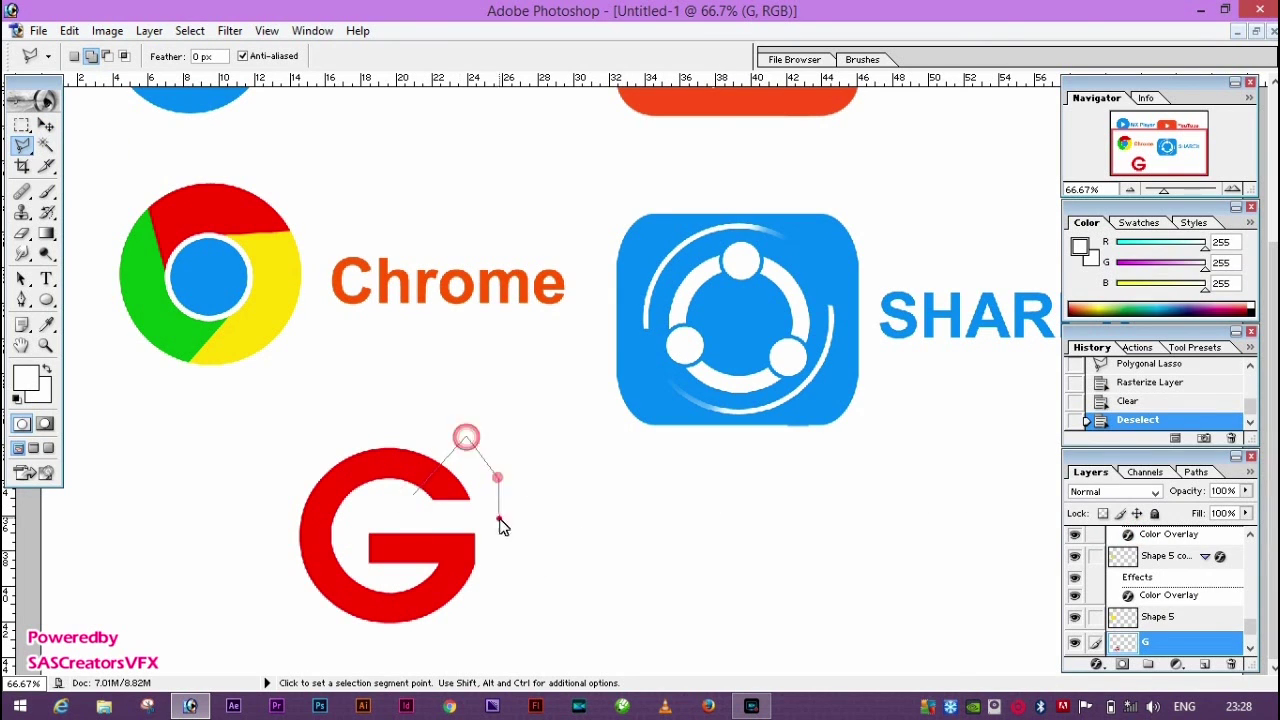
- Finish cutting away the G's top-right section and deselect
{"action": "double_click", "coordinate": [410, 518]}
{"action": "key", "text": "Delete"}
{"action": "key", "text": "ctrl+d"}
{"action": "key", "text": "v"}
- Duplicate the G layer and give the copy a yellow Color Overlay
{"action": "key", "text": "ctrl+j"}
{"action": "left_click", "coordinate": [1096, 664]}
{"action": "left_click", "coordinate": [1160, 580]}
{"action": "left_click", "coordinate": [1047, 158]}
{"action": "left_click", "coordinate": [660, 332]}
{"action": "left_click_drag", "start_coordinate": [660, 332], "coordinate": [661, 262]}
{"action": "left_click", "coordinate": [686, 434]}
{"action": "left_click_drag", "start_coordinate": [686, 434], "coordinate": [686, 443]}
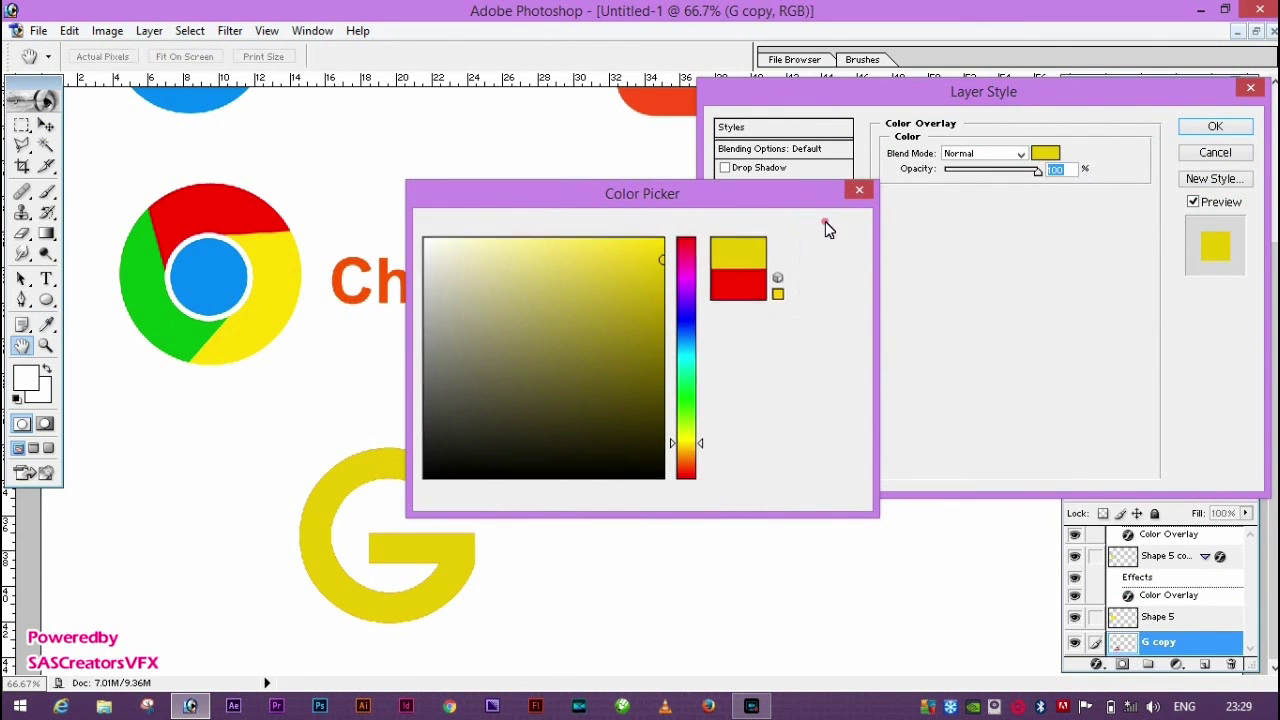
{"action": "left_click", "coordinate": [829, 226]}
{"action": "key", "text": "Return"}
- Duplicate the yellow G and give the new copy a green Color Overlay
{"action": "key", "text": "ctrl+j"}
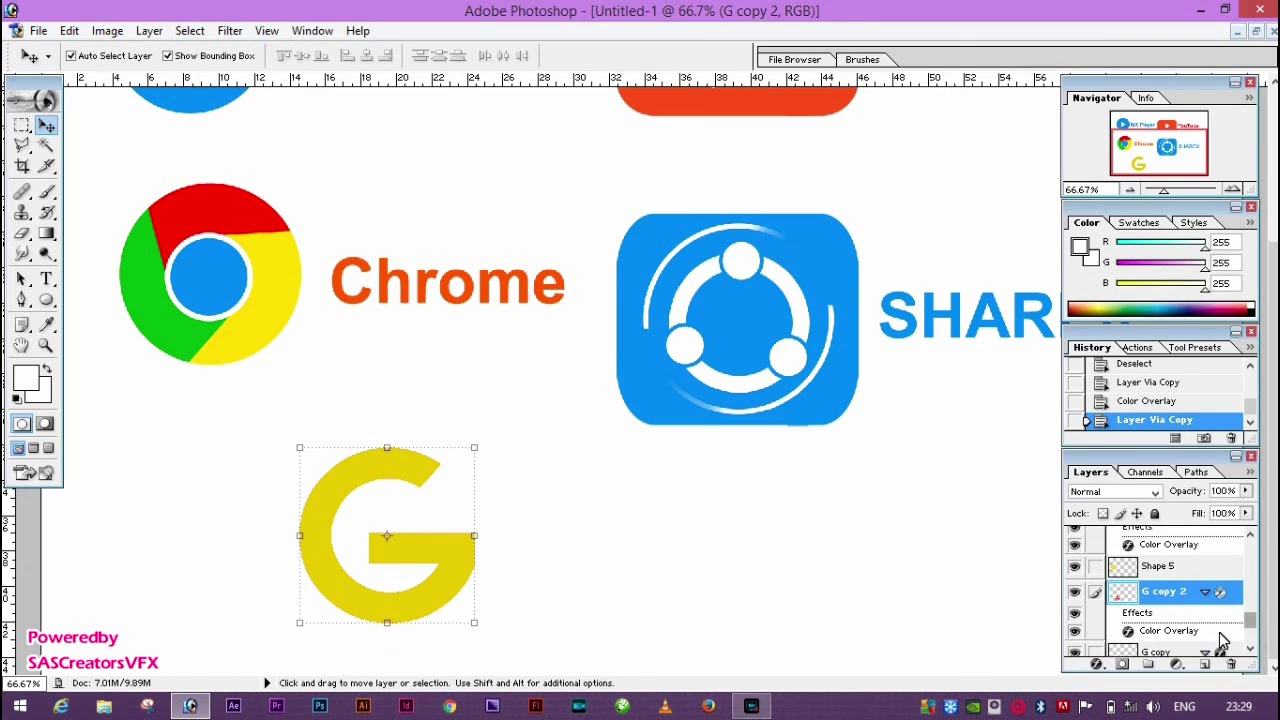
{"action": "left_click", "coordinate": [1096, 664]}
{"action": "left_click", "coordinate": [1140, 582]}
{"action": "left_click", "coordinate": [1047, 158]}
{"action": "left_click", "coordinate": [688, 395]}
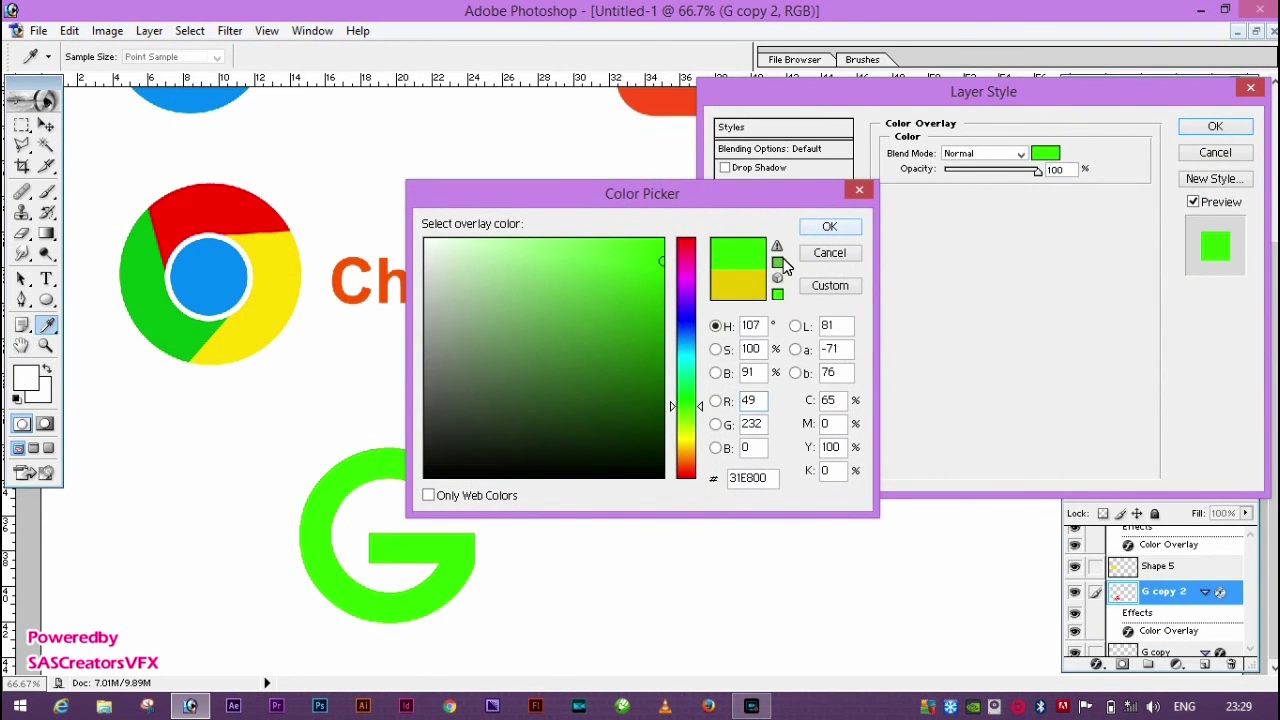
{"action": "left_click", "coordinate": [664, 340]}
{"action": "left_click", "coordinate": [829, 226]}
{"action": "key", "text": "Return"}
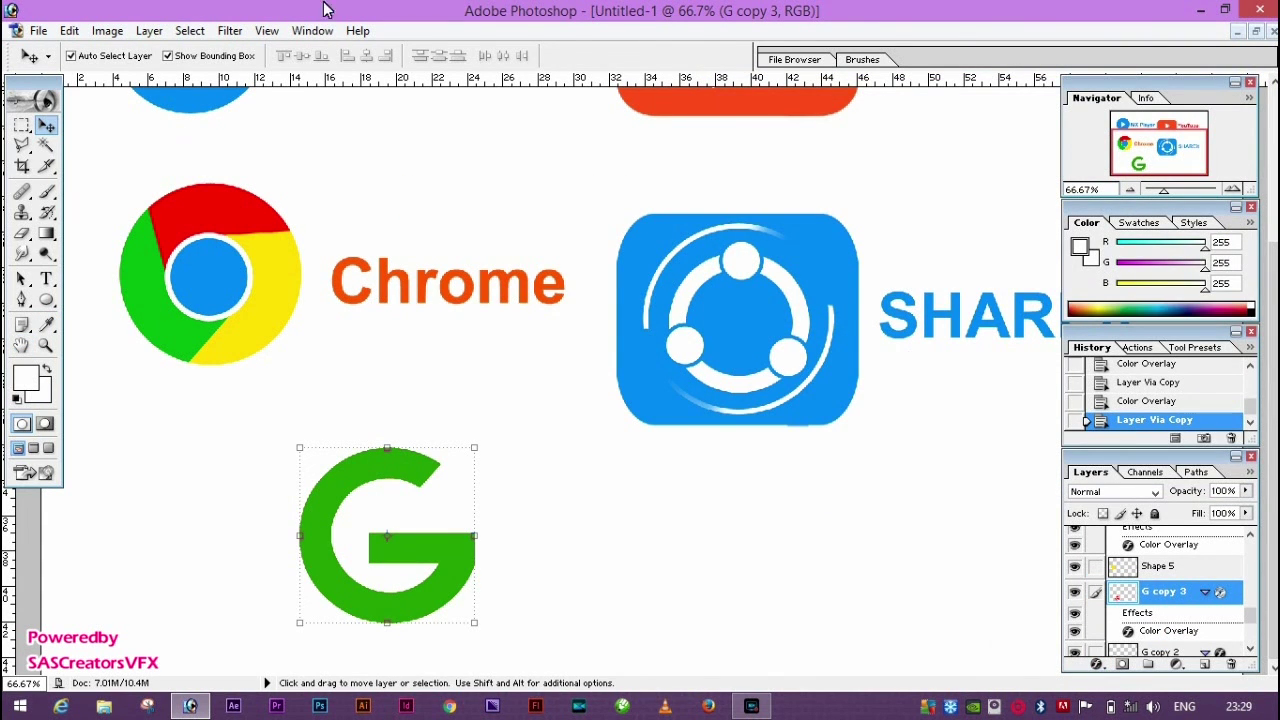
- Give the newest G copy a blue Color Overlay
{"action": "left_click", "coordinate": [1096, 664]}
{"action": "left_click", "coordinate": [1130, 508]}
{"action": "left_click", "coordinate": [1045, 153]}
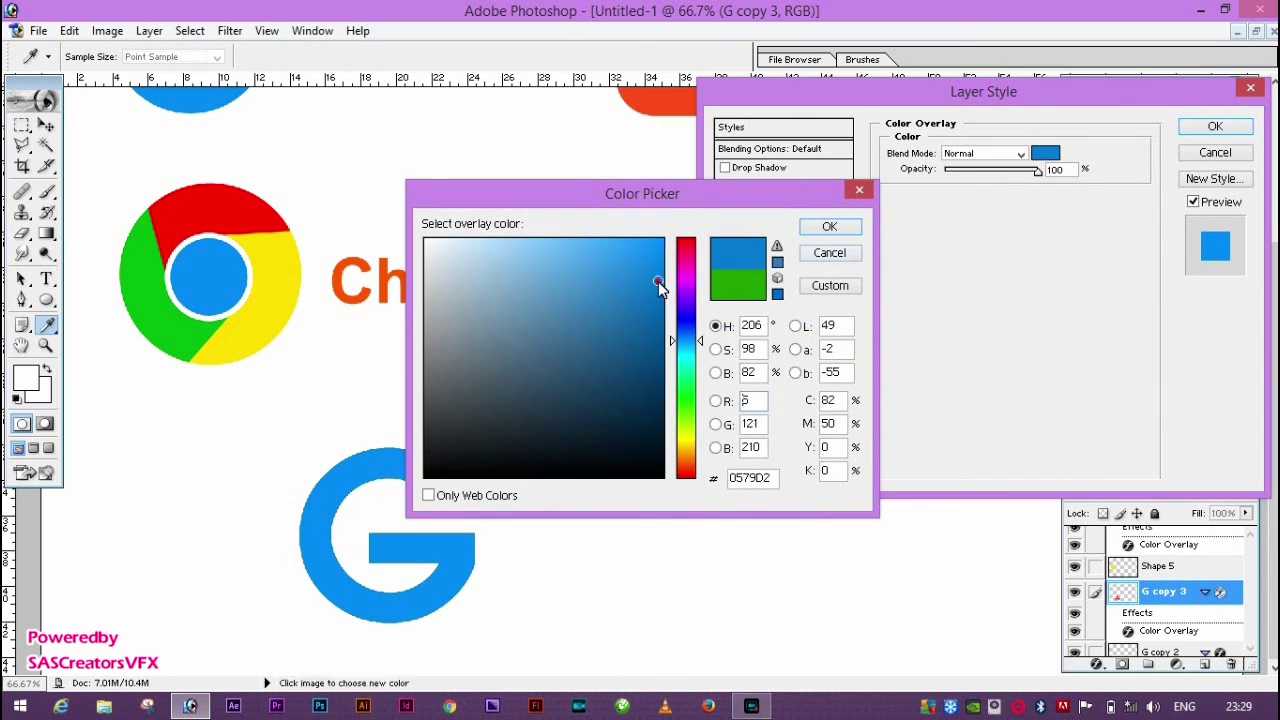
{"action": "key", "text": "Return"}
{"action": "key", "text": "Return"}
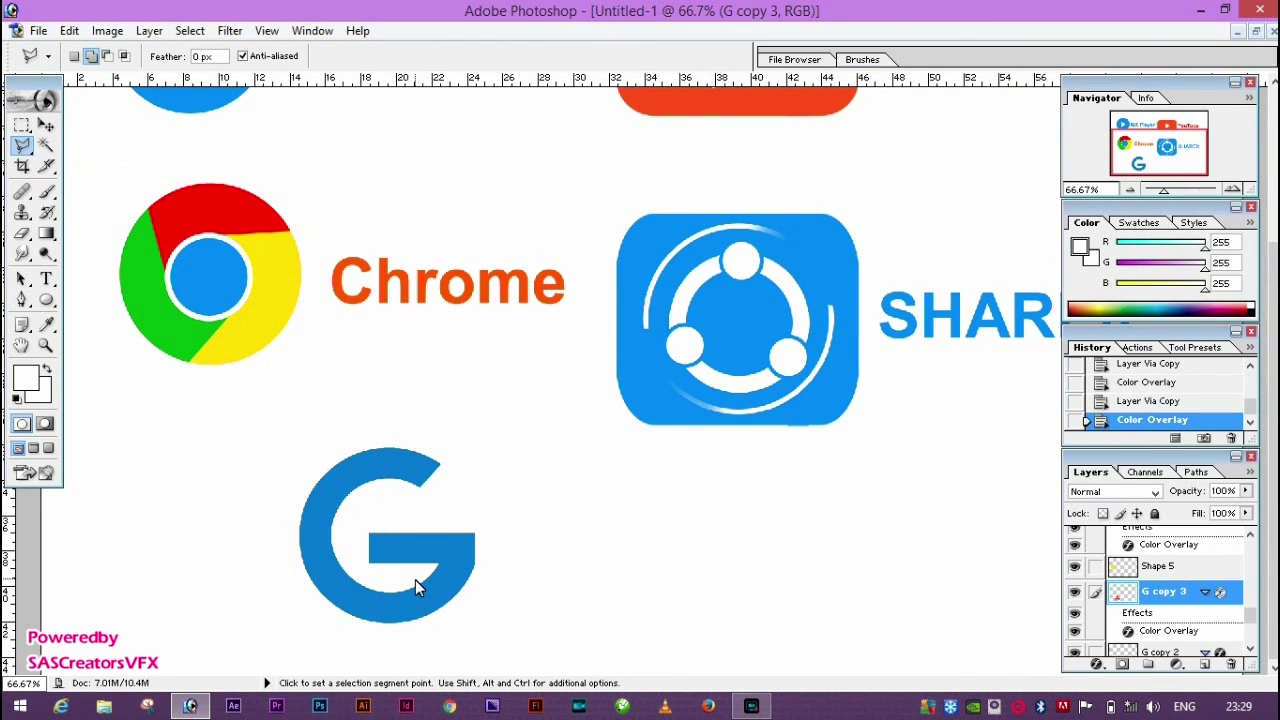
- Cut away part of the blue G to reveal green underneath
{"action": "left_click", "coordinate": [466, 629]}
{"action": "left_click", "coordinate": [400, 414]}
{"action": "left_click", "coordinate": [494, 440]}
{"action": "left_click", "coordinate": [374, 574]}
{"action": "key", "text": "Delete"}
{"action": "key", "text": "ctrl+d"}
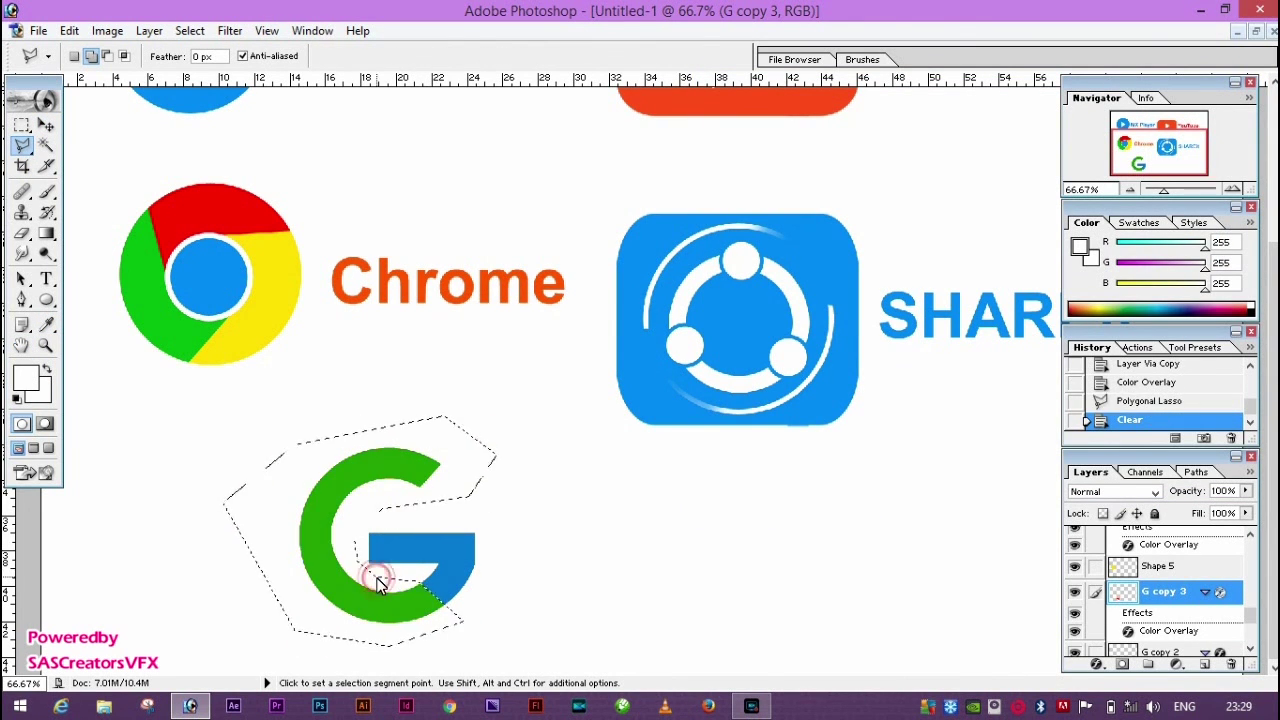
- On the G copy 2 layer, outline the top of the G with the Polygonal Lasso
{"action": "left_click", "coordinate": [1160, 652]}
{"action": "left_click", "coordinate": [350, 556]}
{"action": "left_click", "coordinate": [257, 606]}
{"action": "left_click", "coordinate": [475, 660]}
{"action": "left_click", "coordinate": [607, 604]}
{"action": "left_click", "coordinate": [598, 521]}
{"action": "left_click", "coordinate": [558, 488]}
{"action": "key", "text": "BackSpace"}
{"action": "key", "text": "BackSpace"}
{"action": "key", "text": "BackSpace"}
- Delete the G's top section to reveal yellow beneath, then deselect
{"action": "left_click", "coordinate": [166, 620]}
{"action": "left_click", "coordinate": [453, 390]}
{"action": "left_click", "coordinate": [494, 497]}
{"action": "double_click", "coordinate": [370, 520]}
{"action": "key", "text": "Delete"}
{"action": "key", "text": "ctrl+d"}
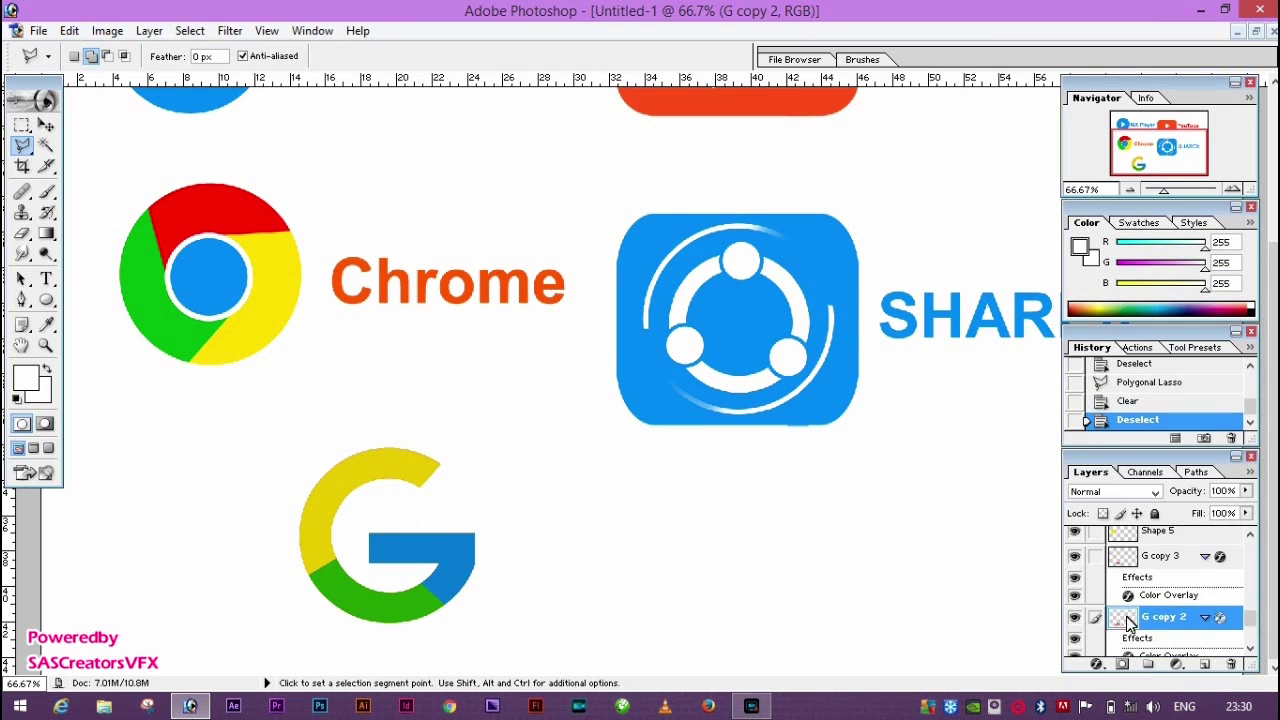
{"action": "key", "text": "alt+bracketleft"}
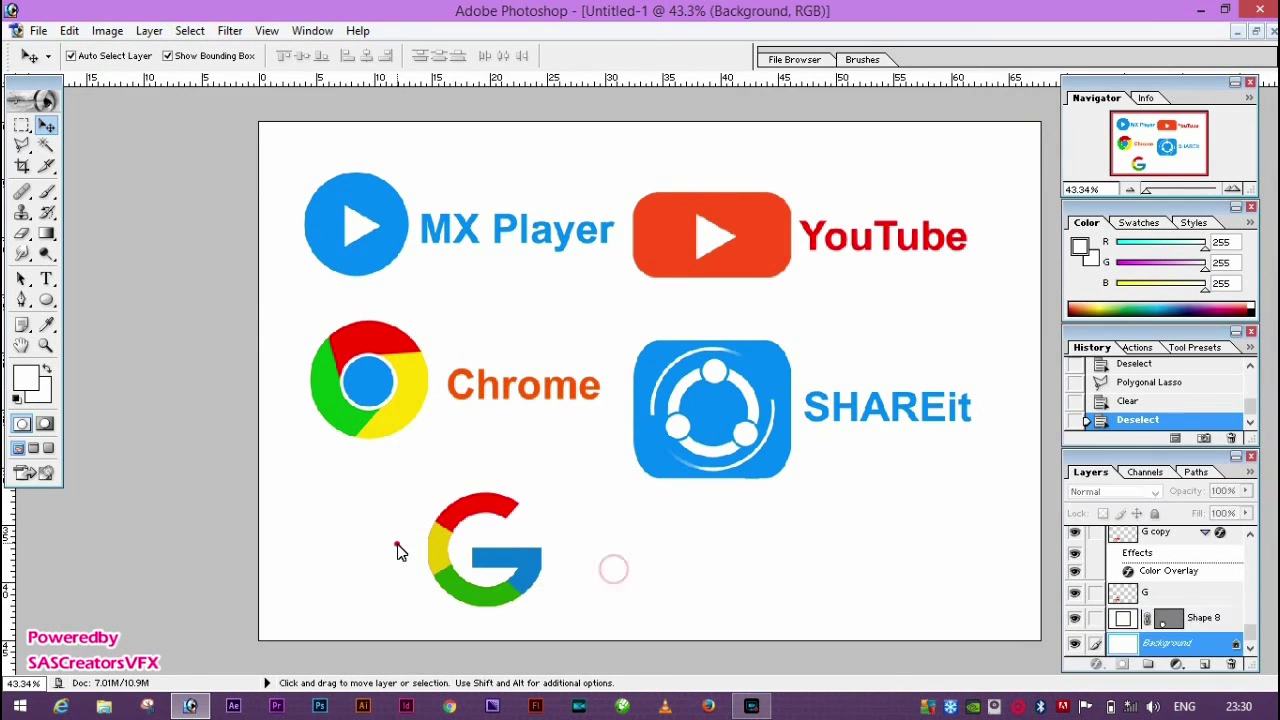
- Add a larger, softer Drop Shadow to the G's white circle layer
{"action": "right_click", "coordinate": [1165, 570]}
{"action": "right_click", "coordinate": [1168, 618]}
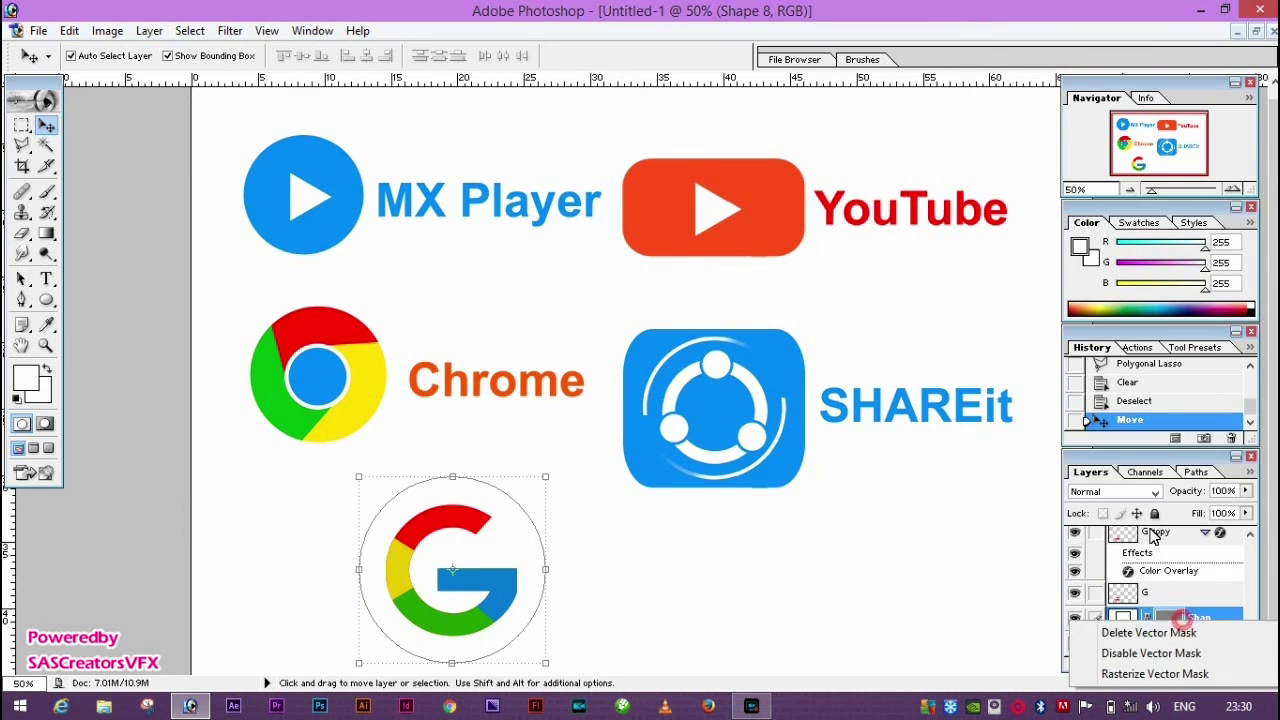
{"action": "right_click", "coordinate": [1123, 508]}
{"action": "left_click", "coordinate": [1094, 503]}
{"action": "left_click", "coordinate": [725, 317]}
{"action": "left_click", "coordinate": [780, 167]}
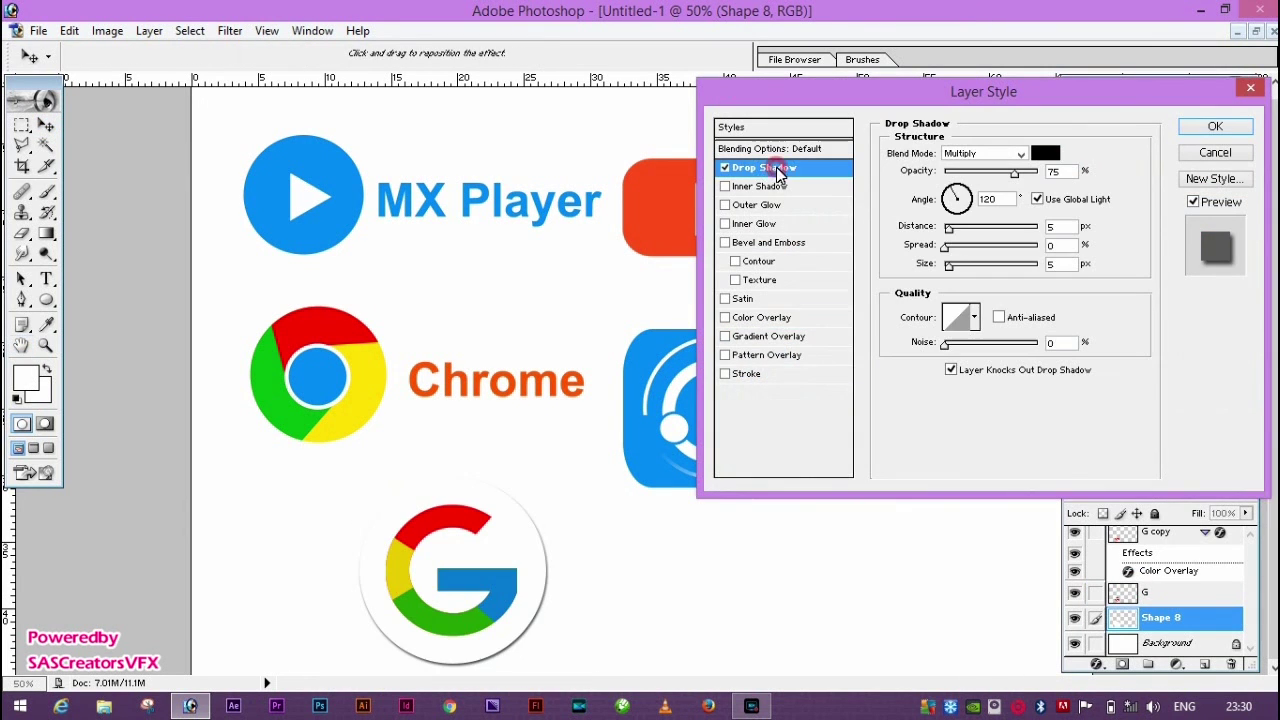
{"action": "left_click_drag", "start_coordinate": [949, 263], "coordinate": [966, 264]}
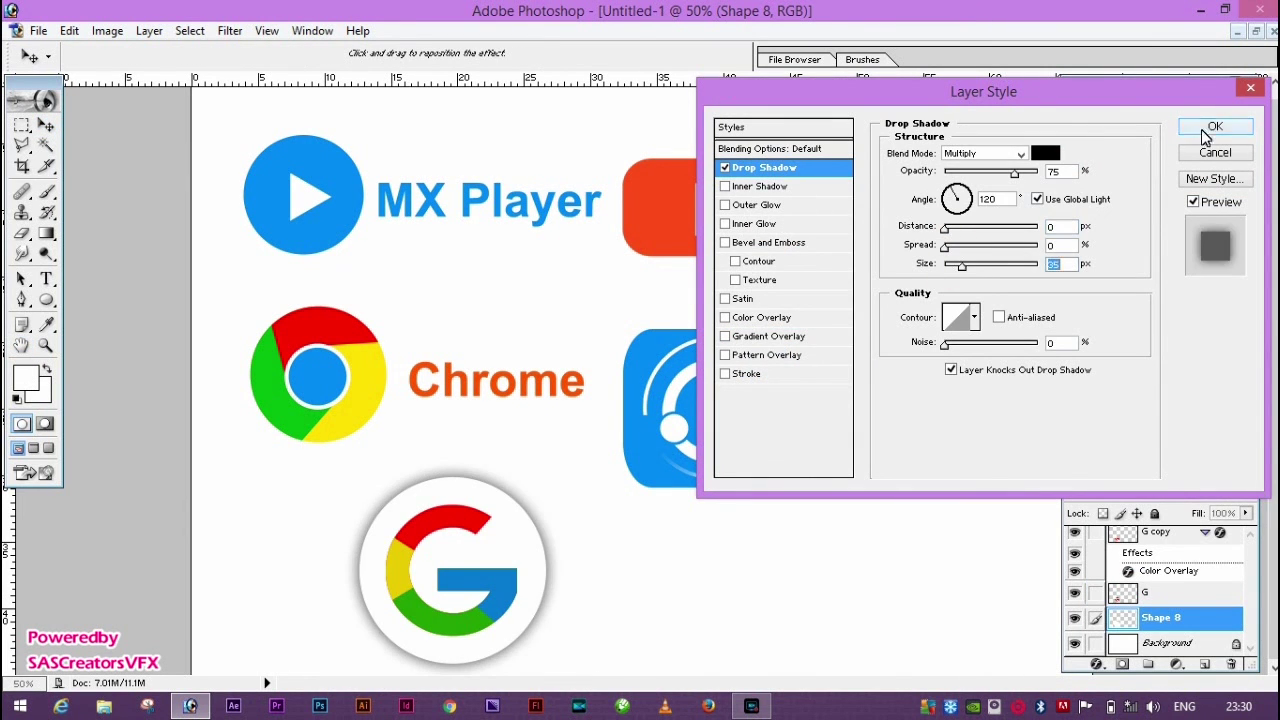
{"action": "left_click", "coordinate": [1215, 126]}
- Add the label 'Google' and position it beside the G logo
{"action": "left_click", "coordinate": [47, 279]}
{"action": "left_click", "coordinate": [600, 570]}
{"action": "type", "text": "Google"}
{"action": "left_click", "coordinate": [46, 125]}
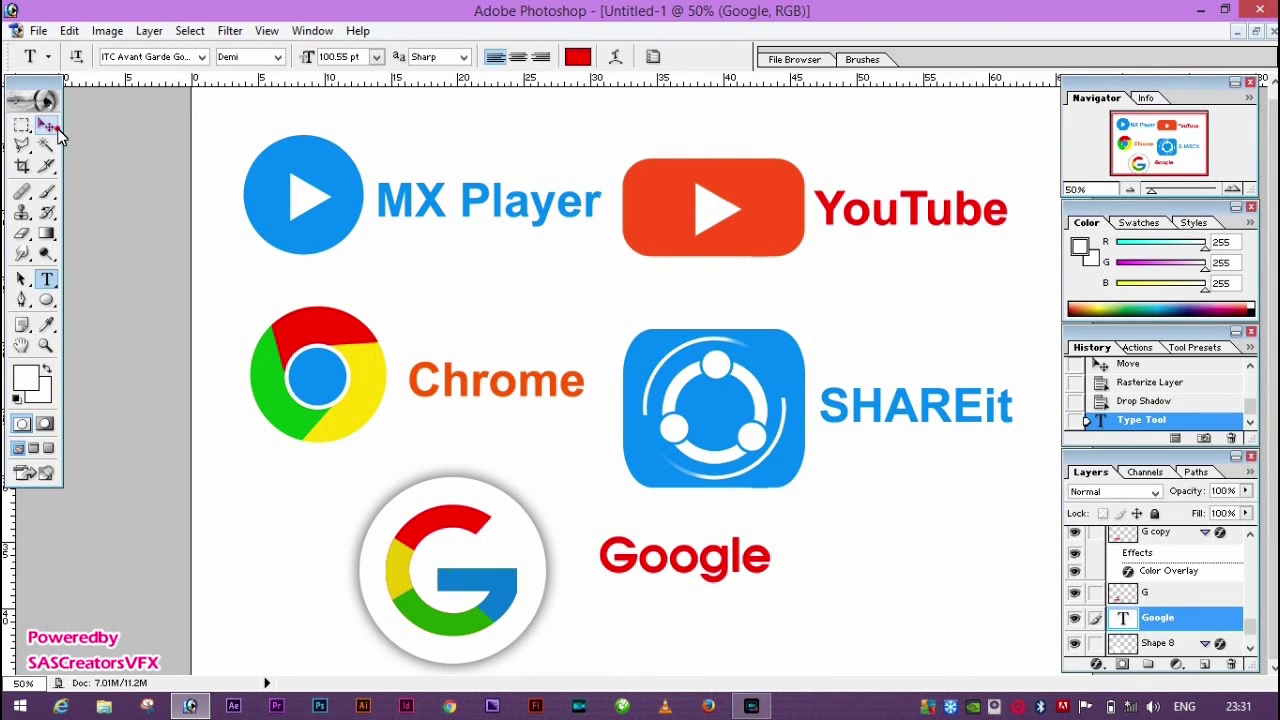
{"action": "key", "text": "ctrl+0"}
{"action": "left_click", "coordinate": [922, 592]}
{"action": "left_click_drag", "start_coordinate": [700, 538], "coordinate": [685, 559]}
{"action": "left_click", "coordinate": [443, 409]}
- Zoom in on the Google, Chrome, MX Player, YouTube and SHAREit logos to inspect them
{"action": "key", "text": "ctrl+0"}
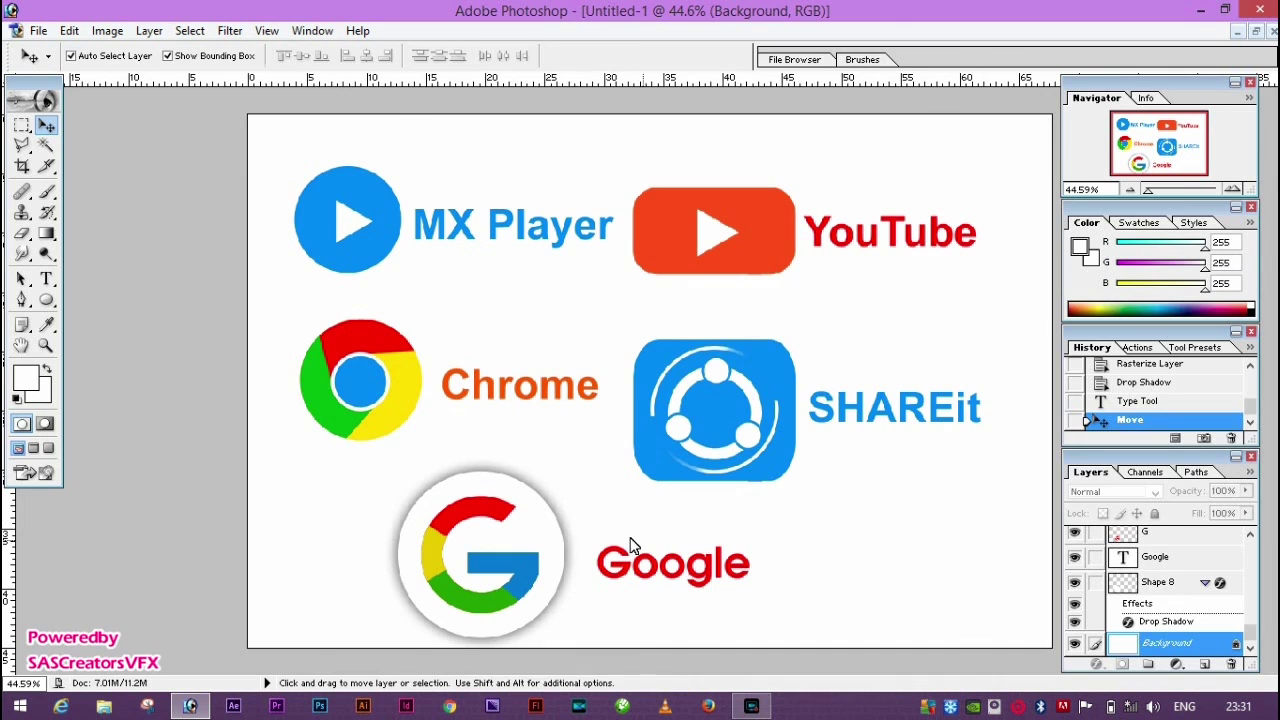
{"action": "key", "text": "z"}
{"action": "left_click_drag", "start_coordinate": [345, 474], "coordinate": [594, 606]}
{"action": "key", "text": "ctrl+0"}
{"action": "left_click_drag", "start_coordinate": [300, 309], "coordinate": [615, 460]}
{"action": "key", "text": "ctrl+0"}
{"action": "left_click_drag", "start_coordinate": [271, 137], "coordinate": [594, 286]}
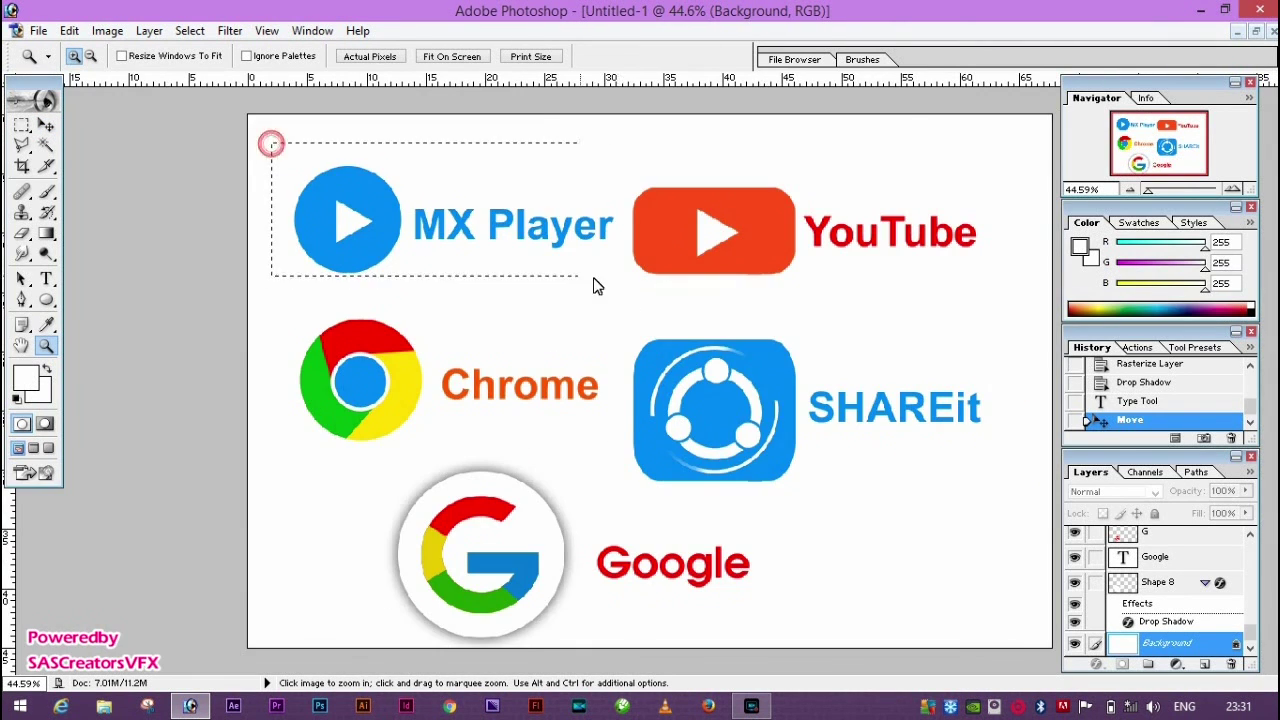
{"action": "key", "text": "ctrl+0"}
{"action": "left_click_drag", "start_coordinate": [628, 175], "coordinate": [1029, 320]}
{"action": "key", "text": "ctrl+0"}
{"action": "left_click_drag", "start_coordinate": [617, 347], "coordinate": [1012, 502]}
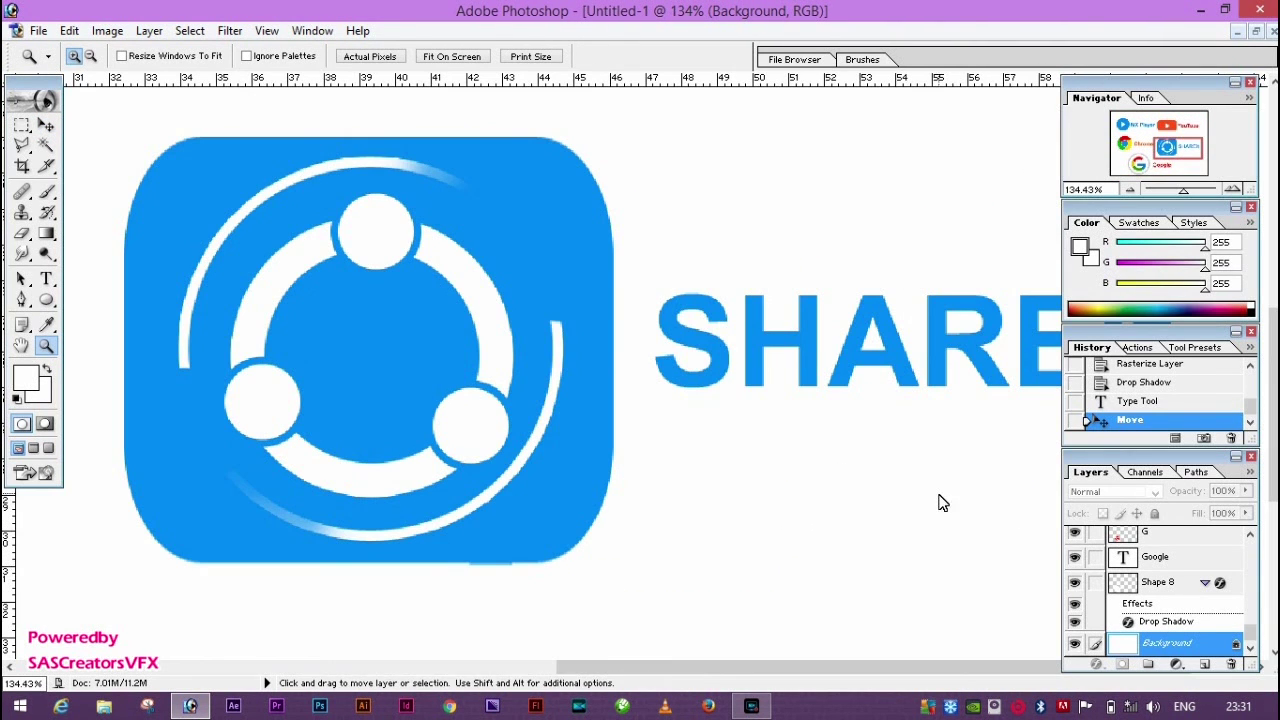
{"action": "key", "text": "ctrl+0"}
- Save the artwork as PNG 'Logo 5 by SAS Creators VFX' on the desktop
{"action": "left_click", "coordinate": [47, 124]}
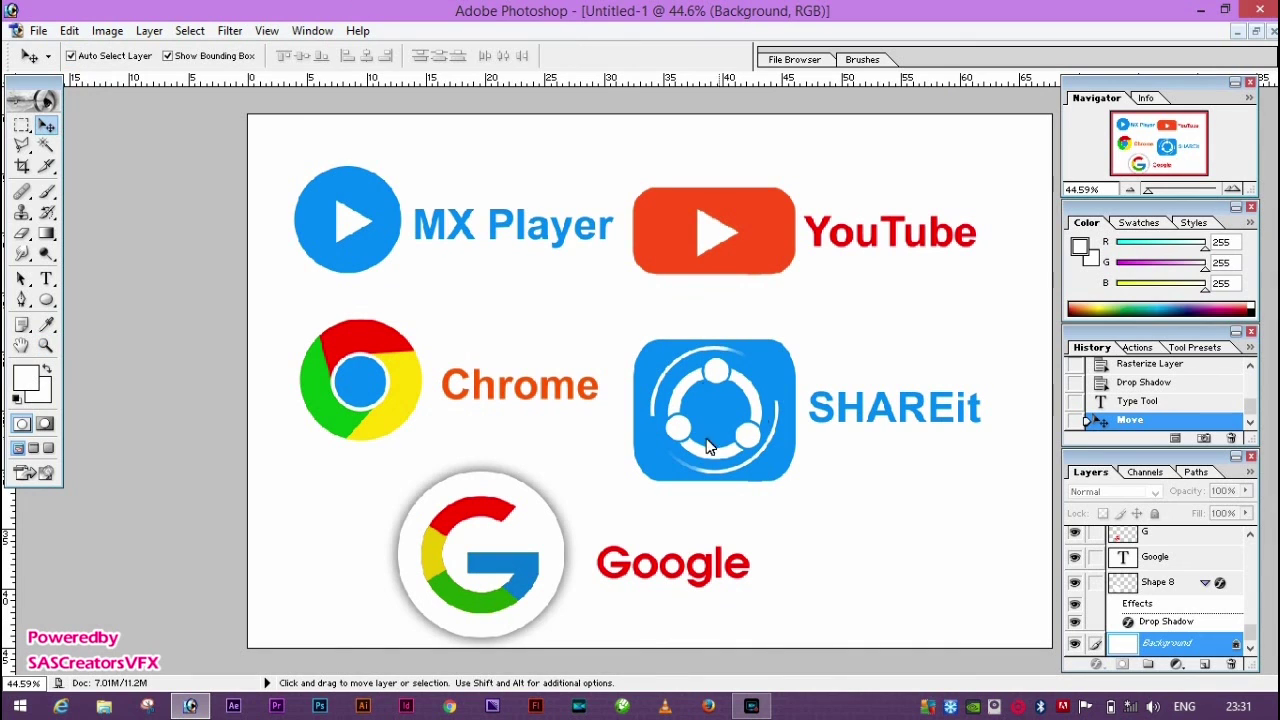
{"action": "key", "text": "shift"}
{"action": "key", "text": "ctrl+shift+s"}
{"action": "left_click", "coordinate": [680, 398]}
{"action": "left_click", "coordinate": [686, 466]}
{"action": "double_click", "coordinate": [674, 373]}
{"action": "type", "text": "Logo 5 by SAS Creators VFX"}
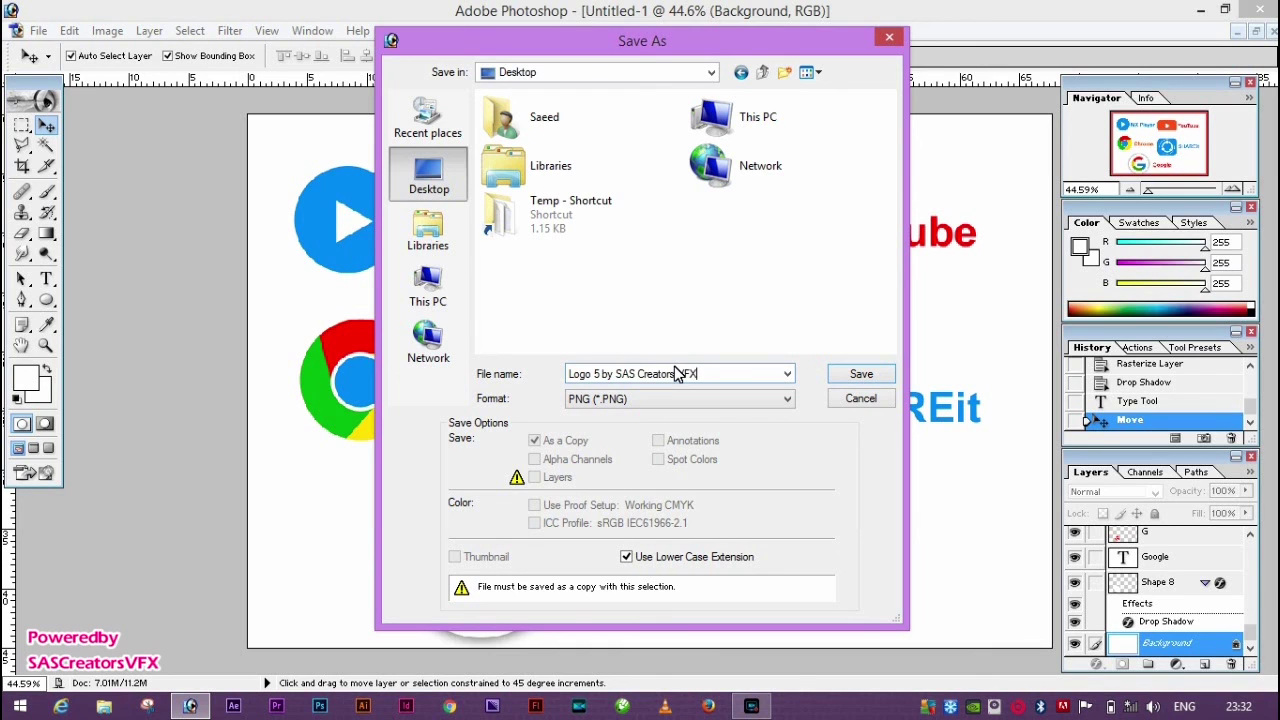
{"action": "key", "text": "Return"}
{"action": "key", "text": "Return"}
{"action": "key", "text": "super+d"}
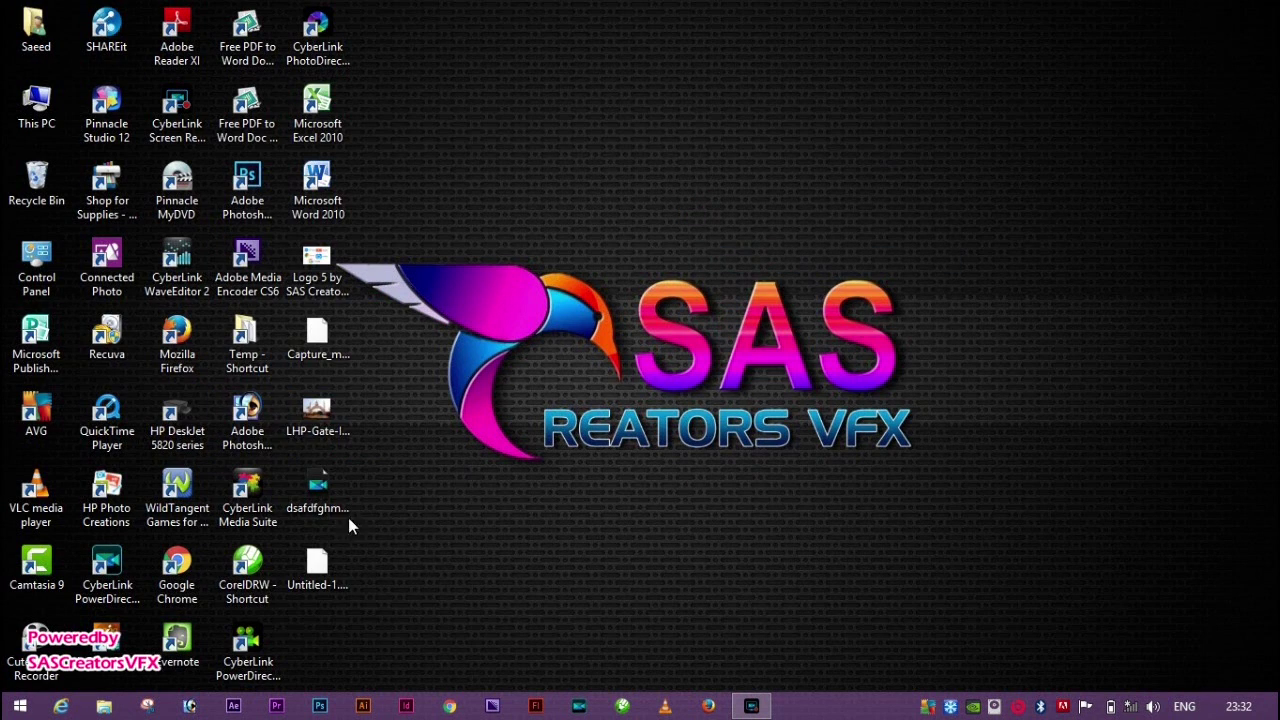
- Open 'Logo 5 by SAS Creators VFX.png' from the desktop in Windows Photo Viewer
{"action": "double_click", "coordinate": [316, 262]}
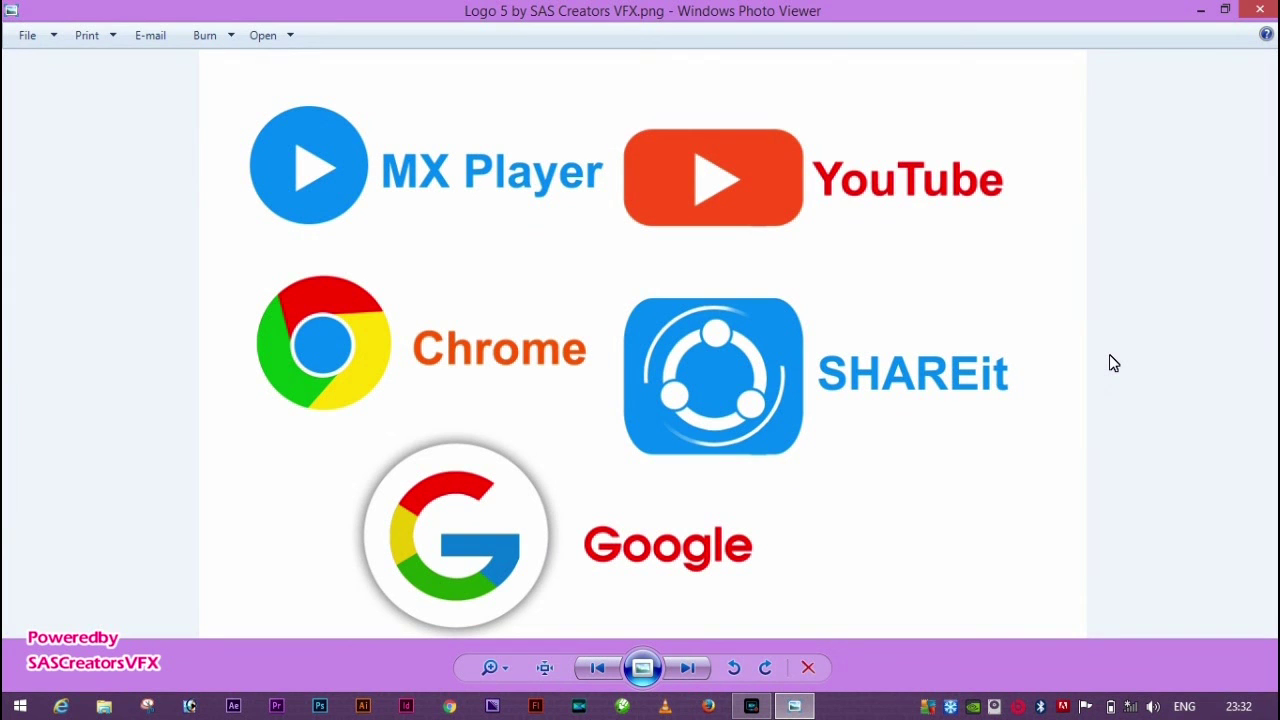